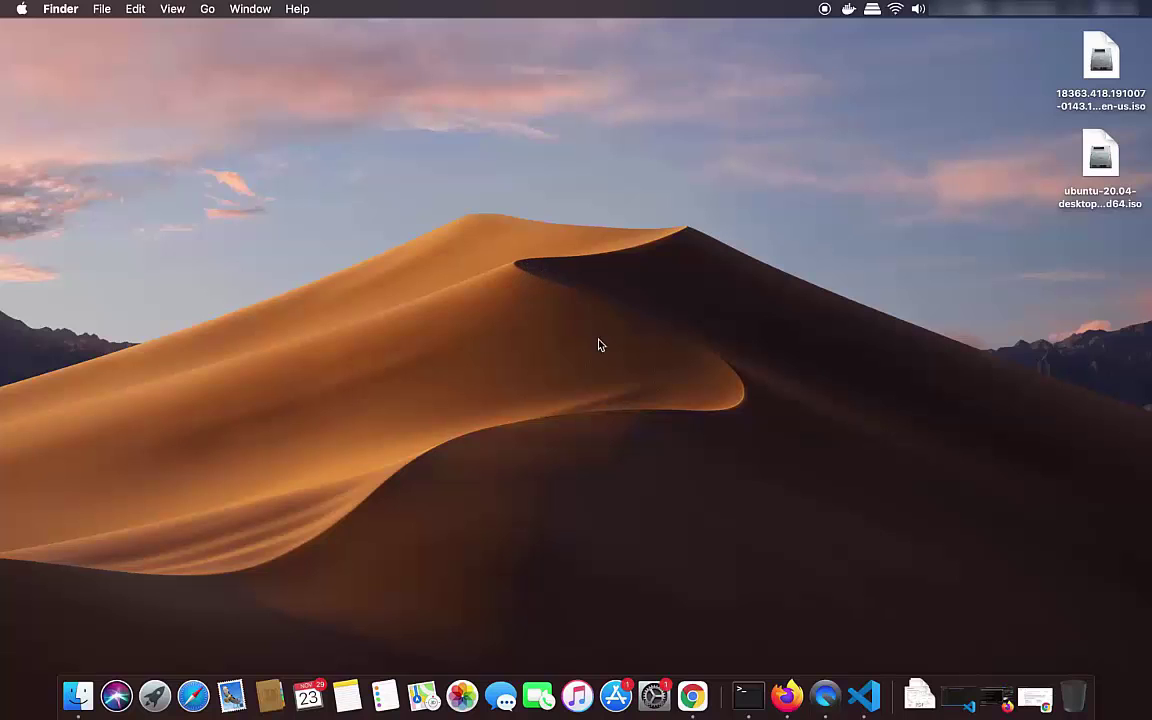
# Switch to Chrome, open the Genymobile/scrcpy GitHub repository from the search results, and go to its README
pyautogui.click(692, 696)
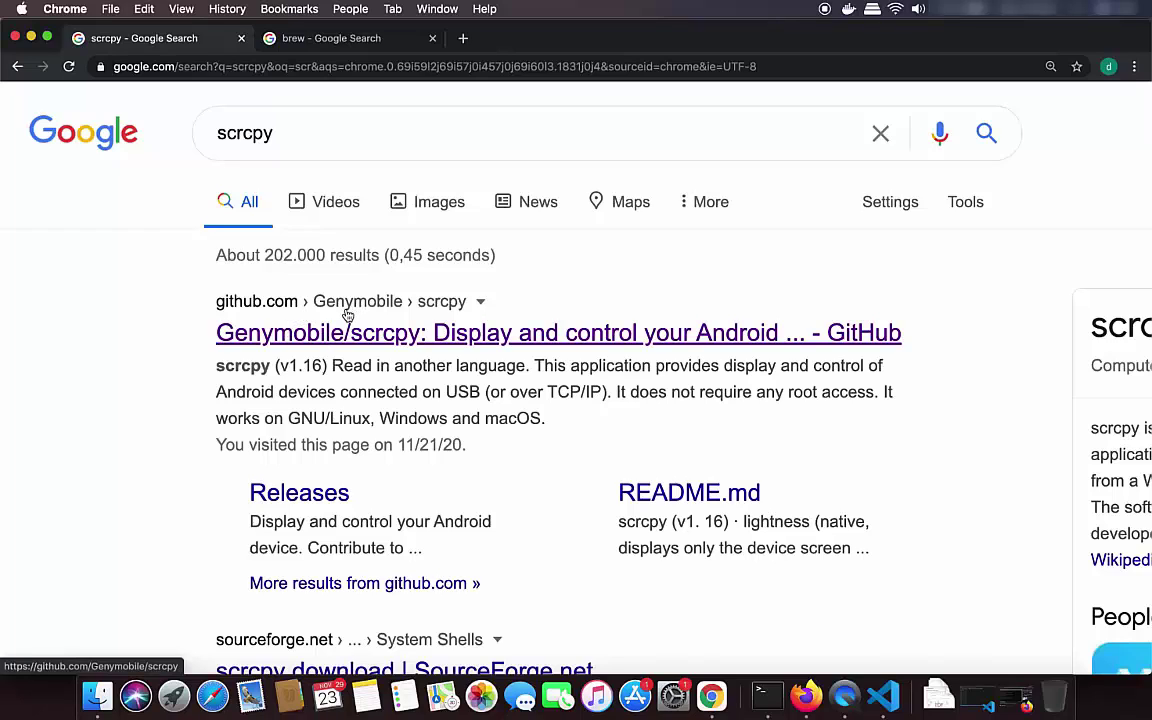
pyautogui.click(428, 338)
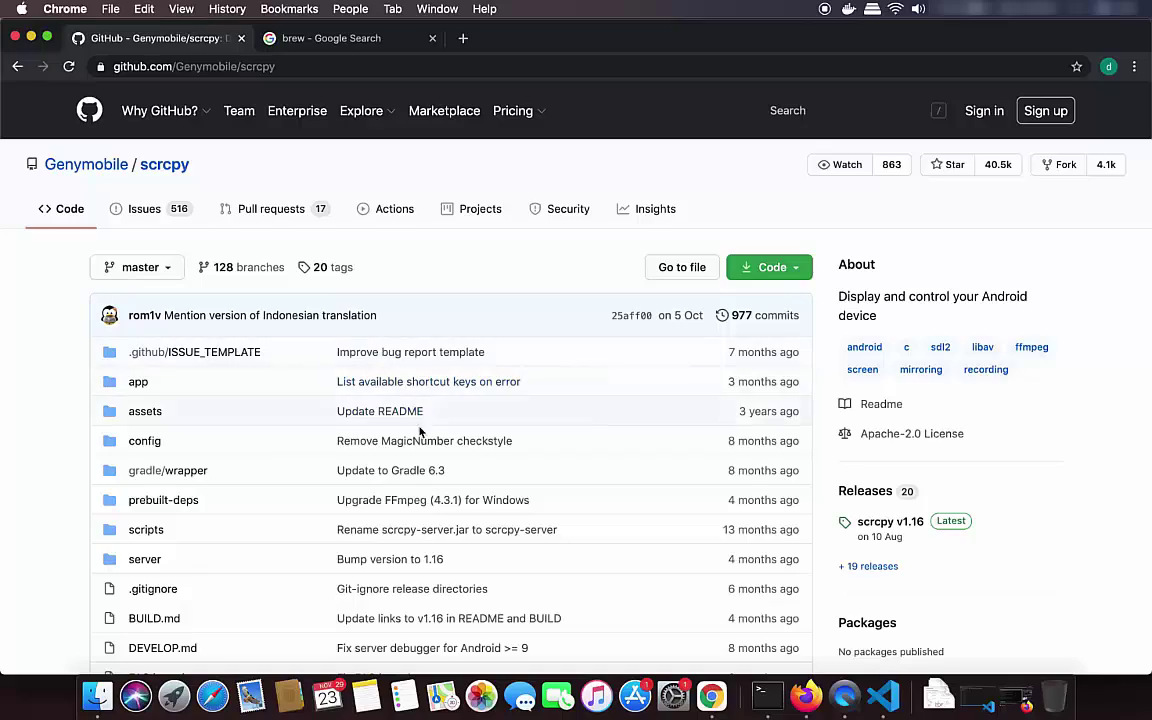
pyautogui.scroll(-15, 420, 436)
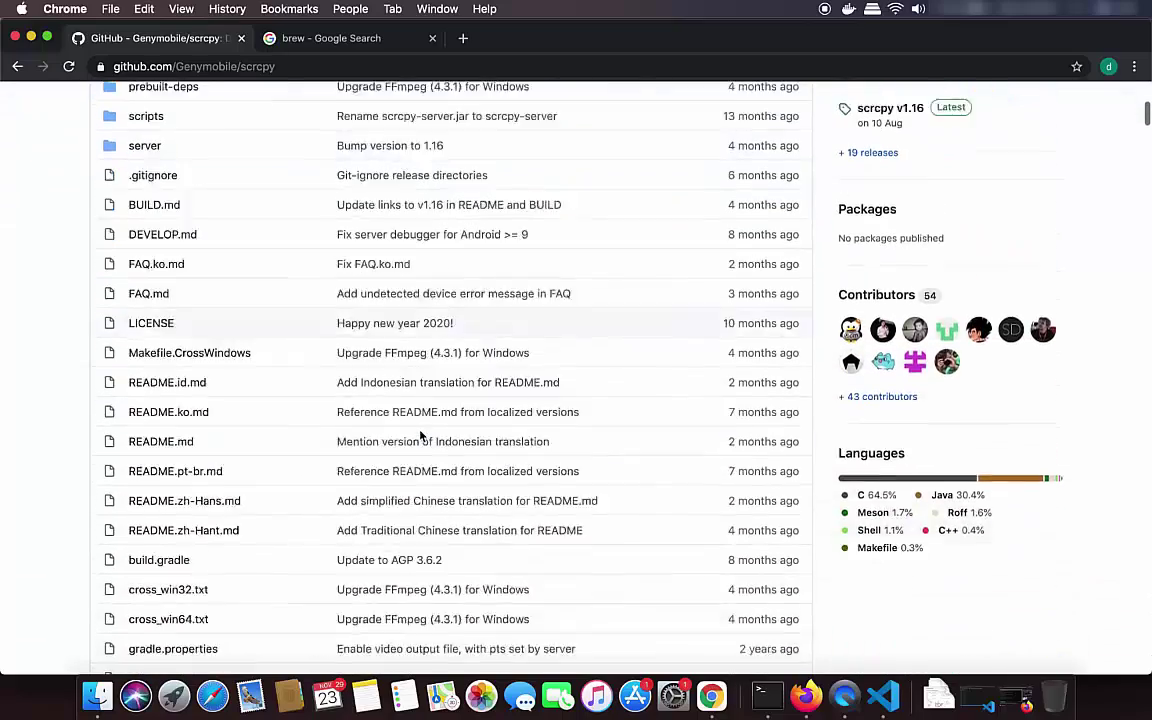
pyautogui.scroll(-10, 420, 436)
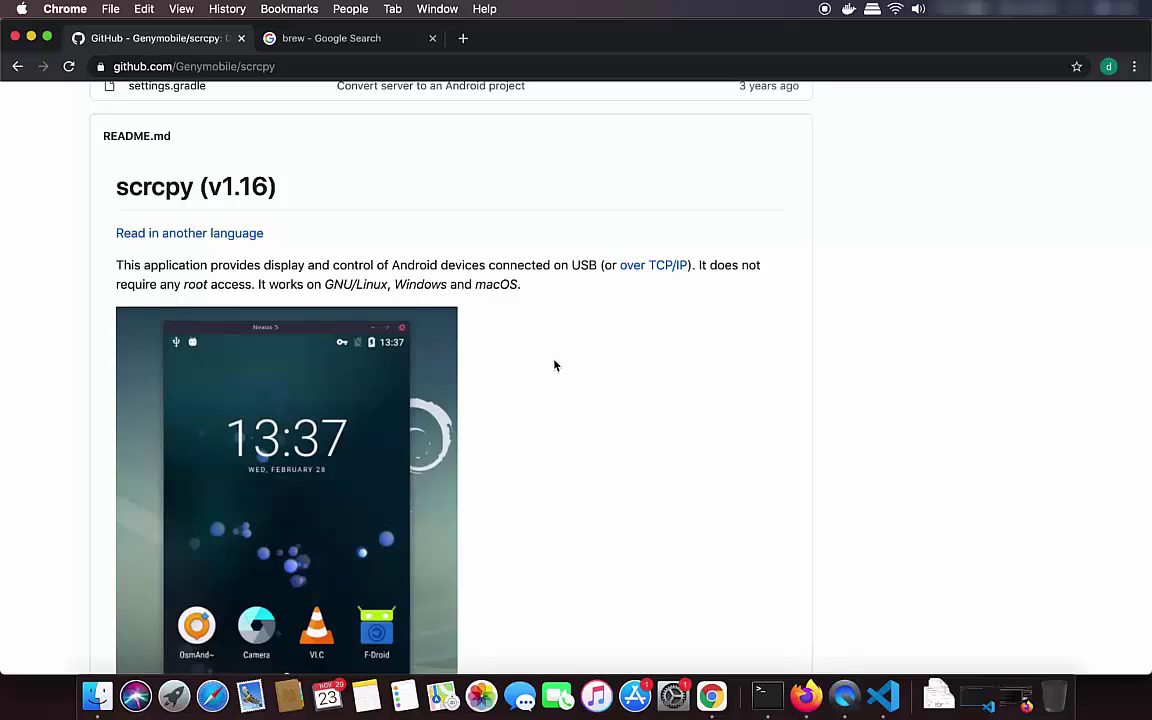
# Review the scrcpy README's requirements and its Linux, Windows and macOS installation instructions, including the Homebrew install command
pyautogui.scroll(-4, 555, 365)
pyautogui.scroll(-8, 555, 365)
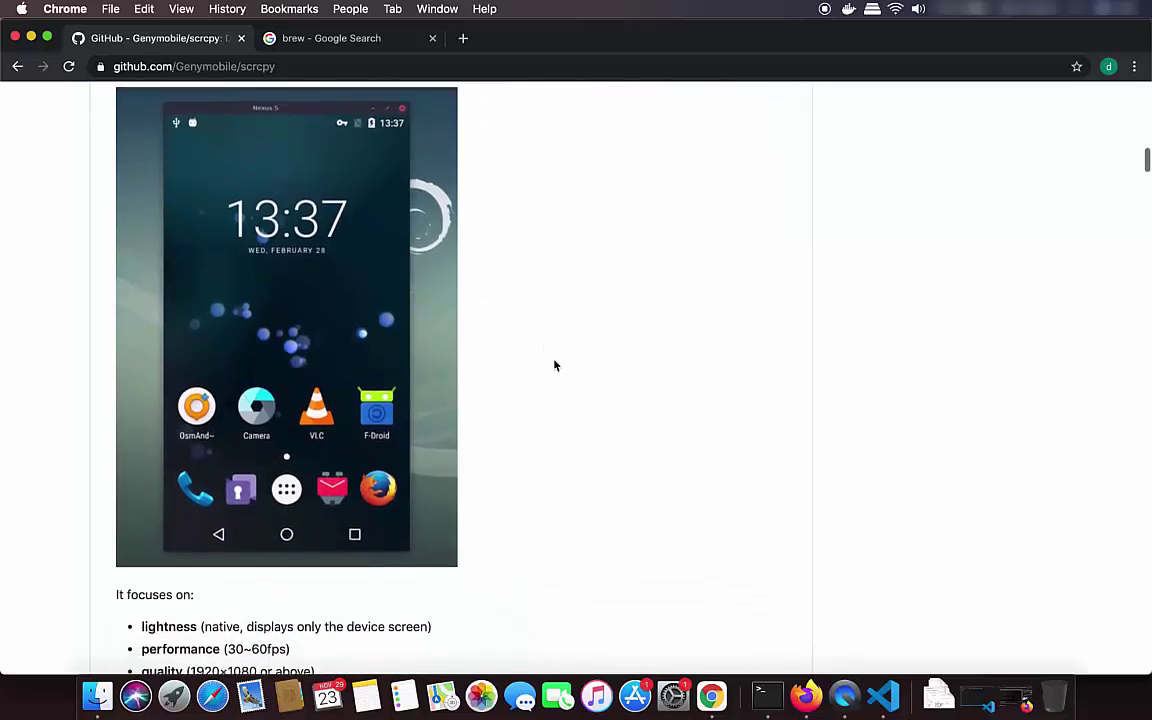
pyautogui.scroll(-4, 555, 365)
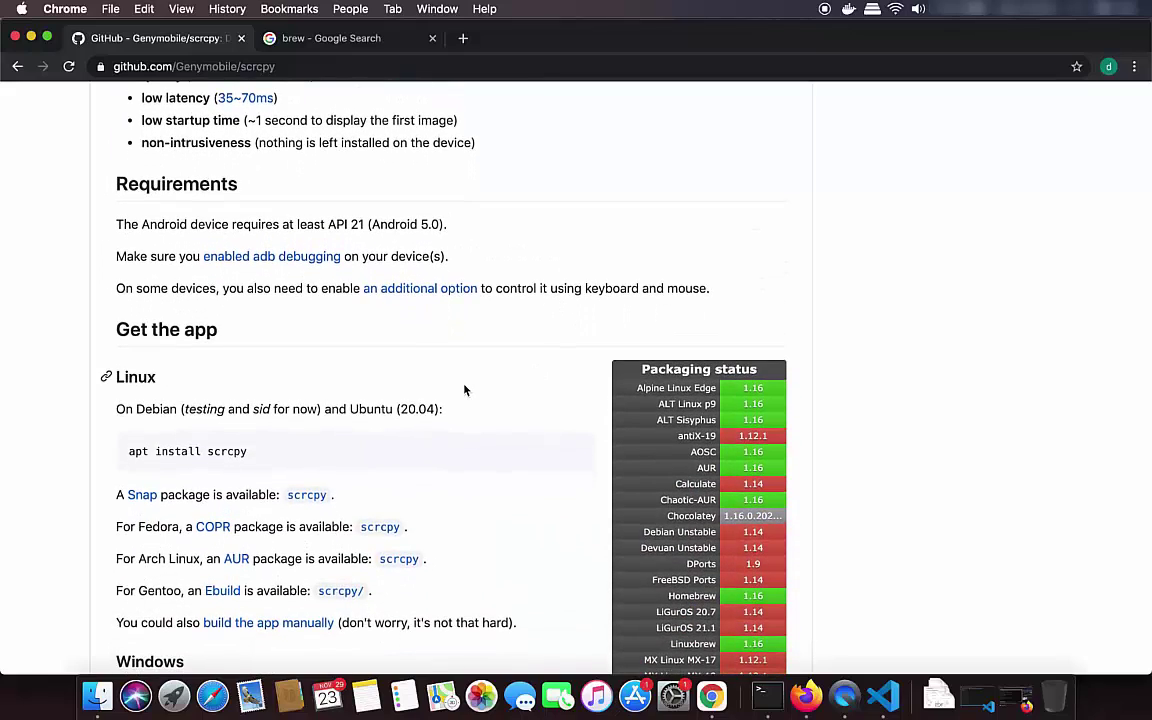
pyautogui.scroll(-4, 464, 390)
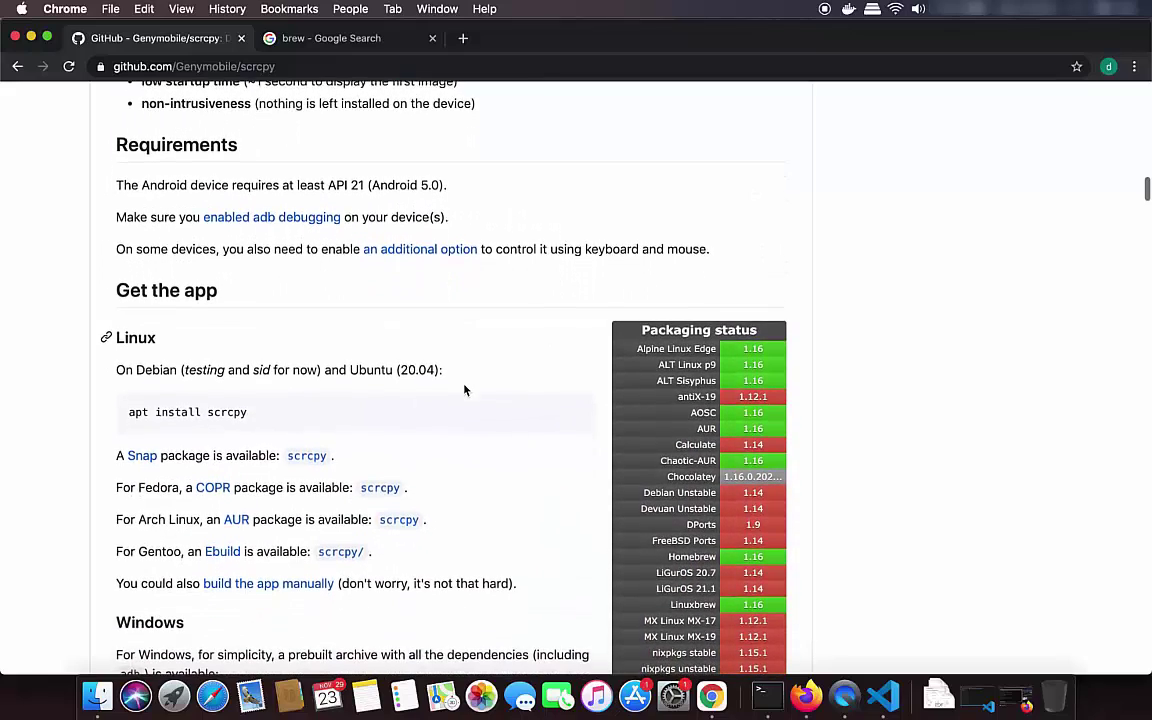
pyautogui.scroll(-7, 464, 390)
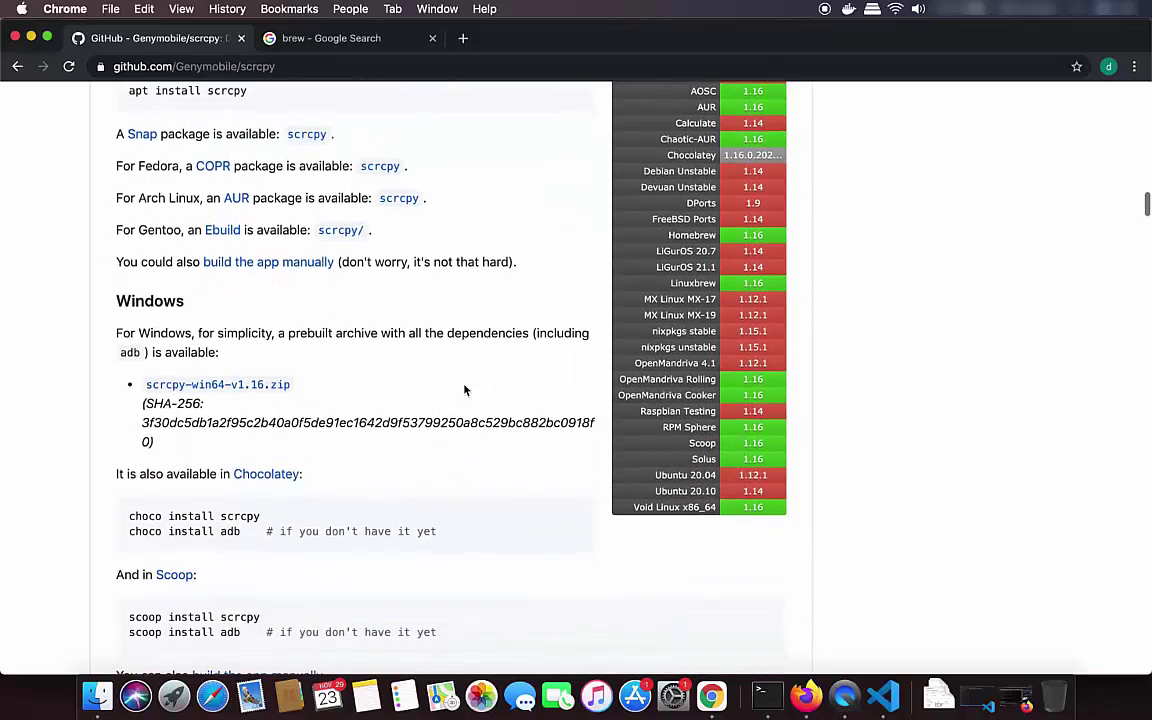
pyautogui.scroll(-3, 464, 390)
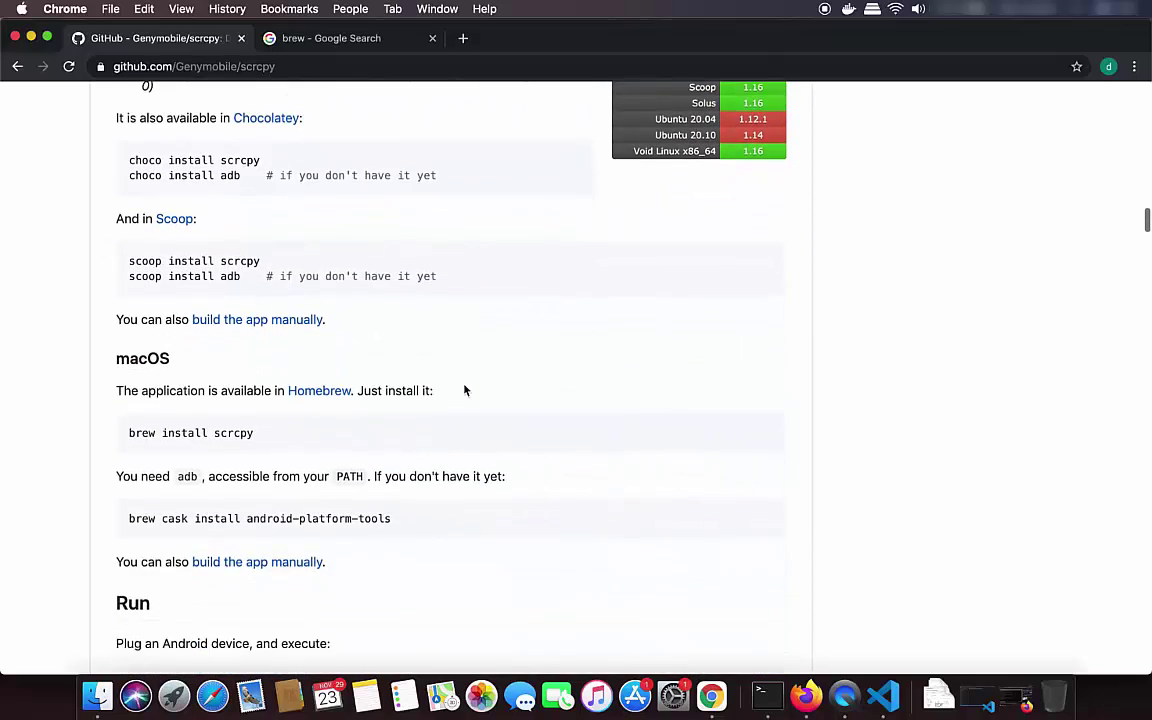
pyautogui.doubleClick(144, 432)
pyautogui.doubleClick(234, 433)
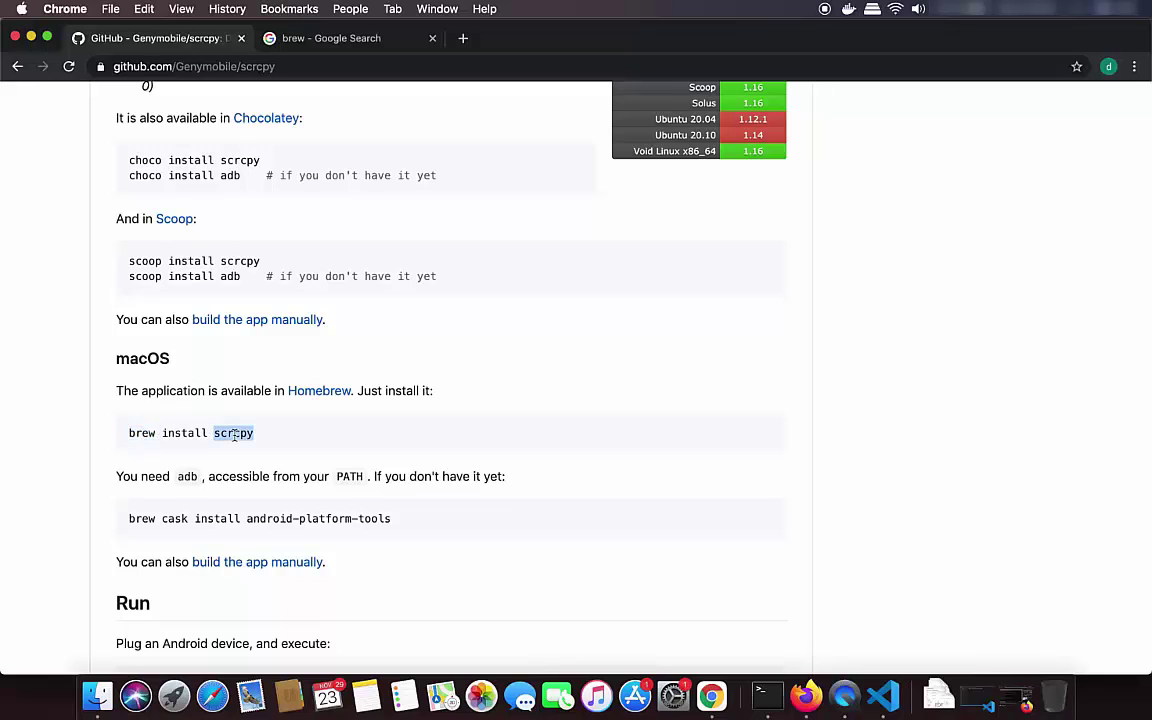
# Open the Homebrew website from the README in a separate tab and copy the Homebrew install command
pyautogui.keyDown('super'); pyautogui.click(304, 397); pyautogui.keyUp('super')
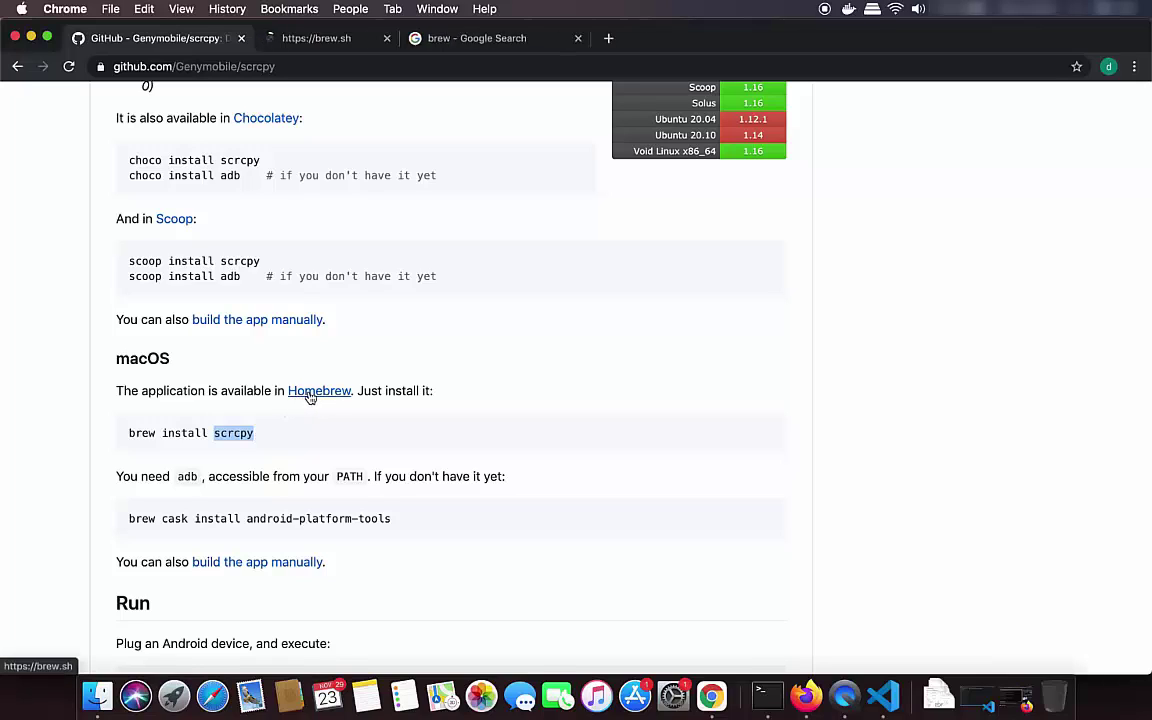
pyautogui.click(317, 40)
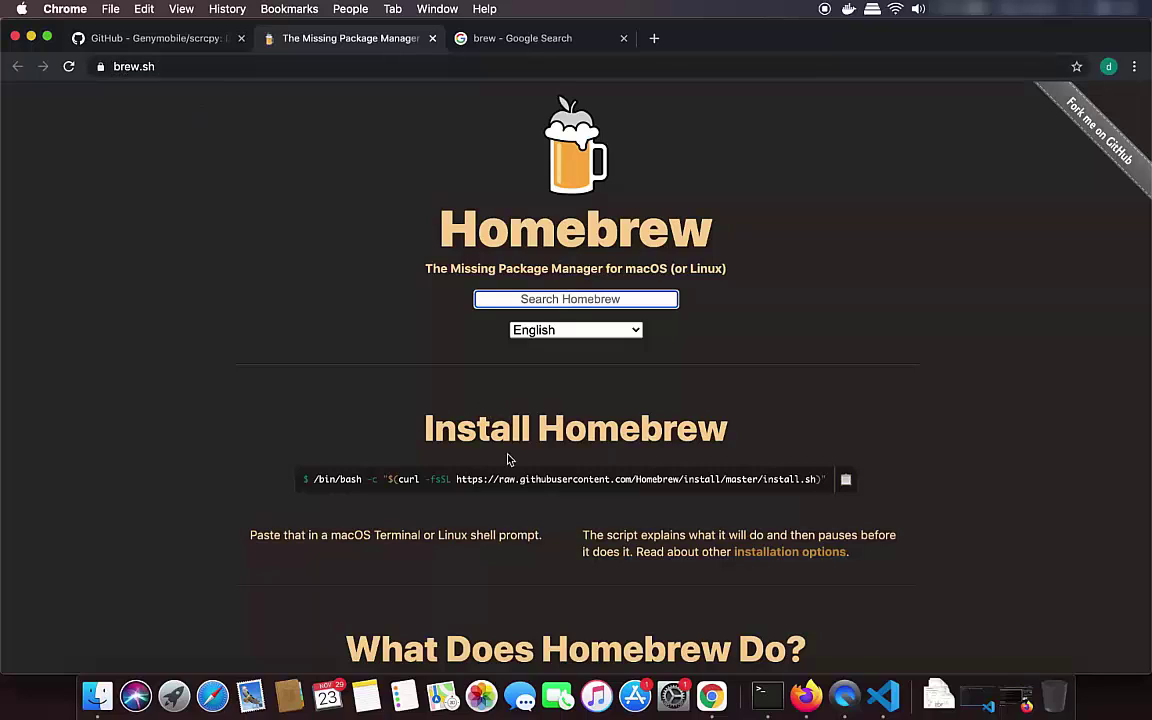
pyautogui.click(843, 481)
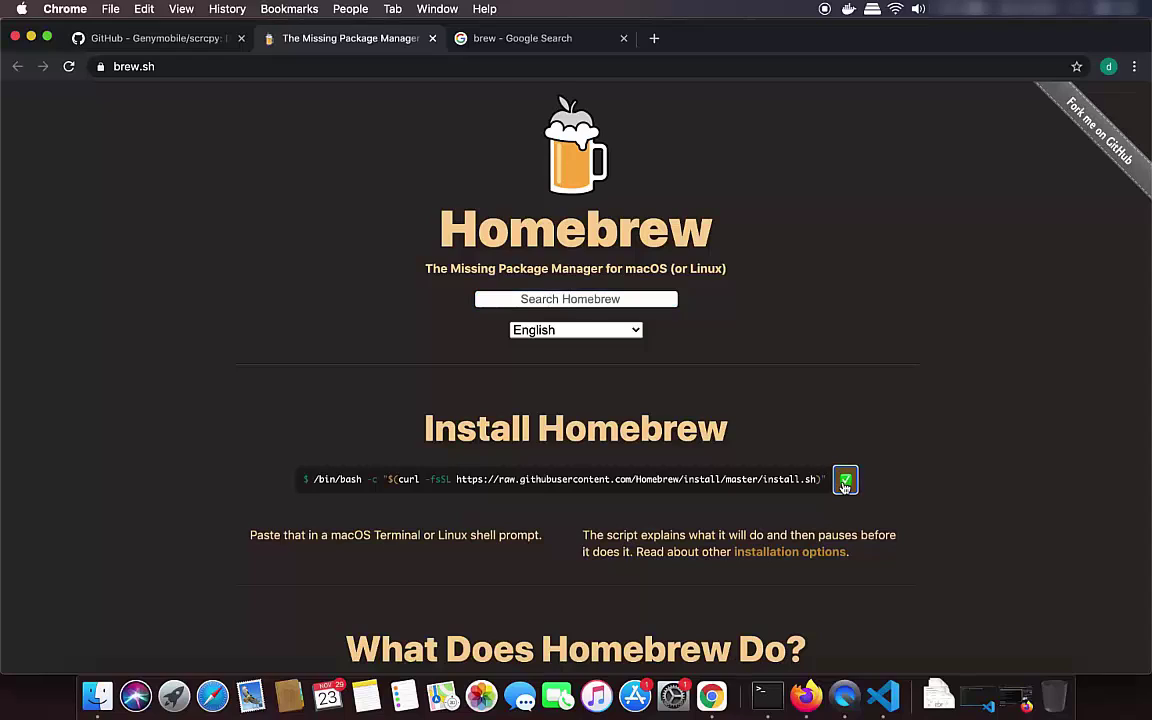
pyautogui.tripleClick(692, 481)
pyautogui.press('super+c')
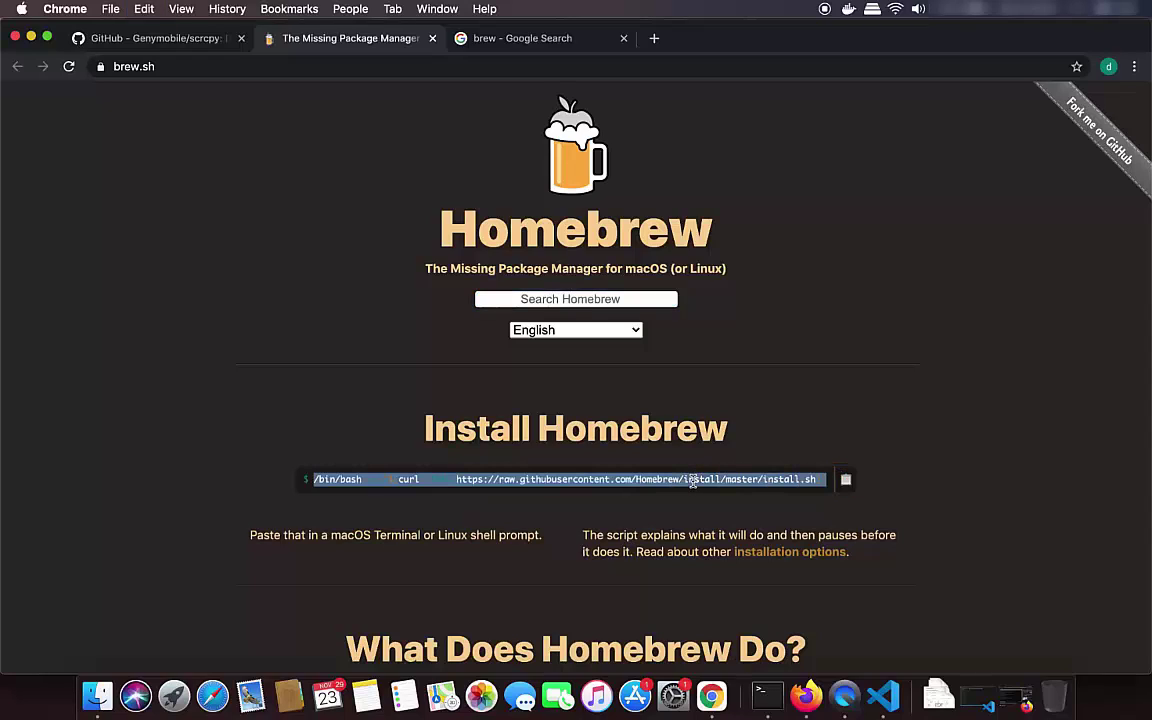
pyautogui.press('super+c')
pyautogui.press('super+c')
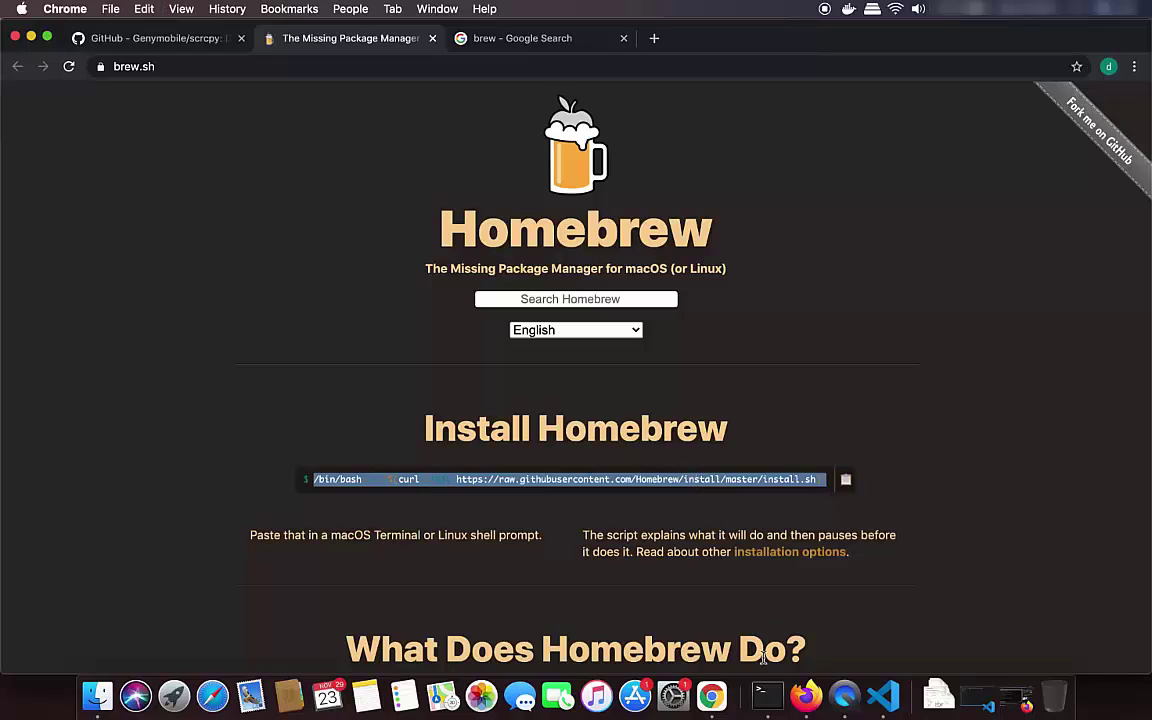
# Open Terminal and try to run the copied Homebrew install script, submitting the account password prompt
pyautogui.click(1081, 19)
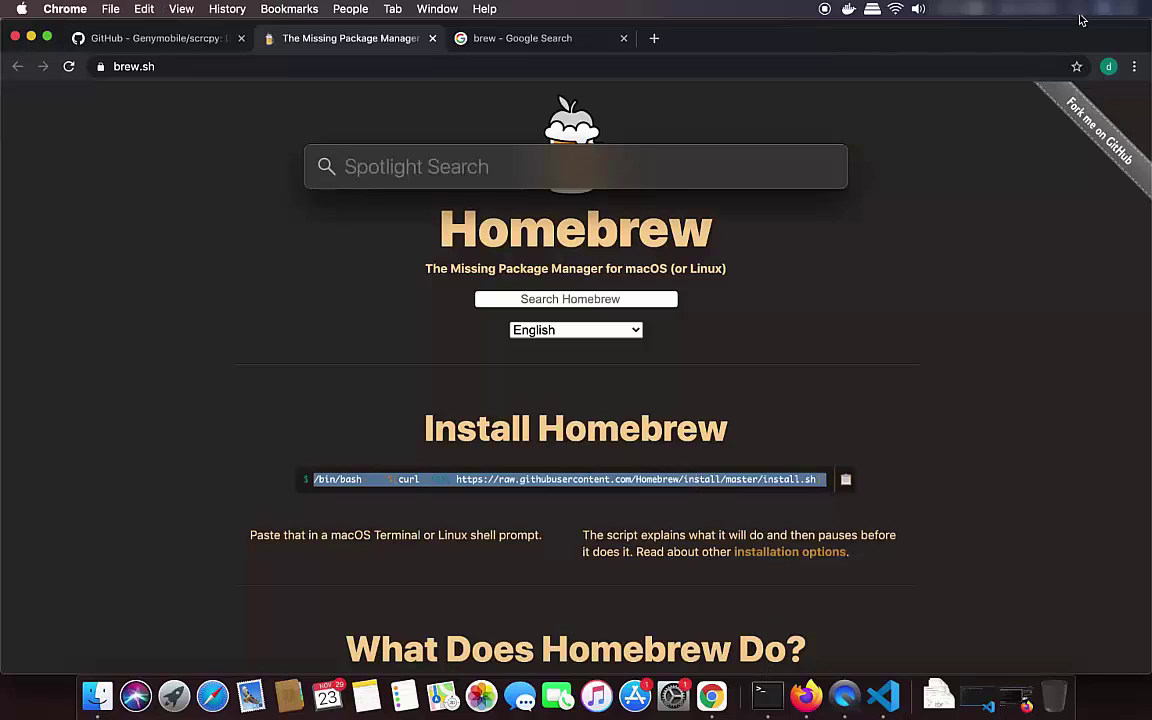
pyautogui.write('terminal')
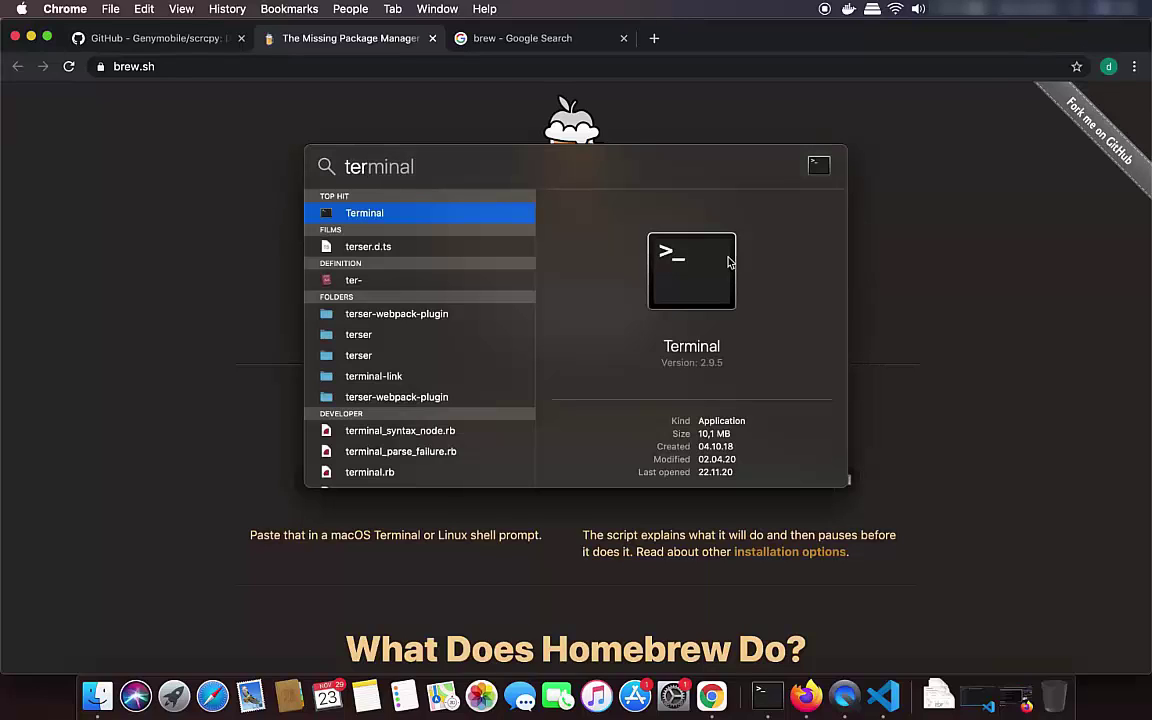
pyautogui.press('Return')
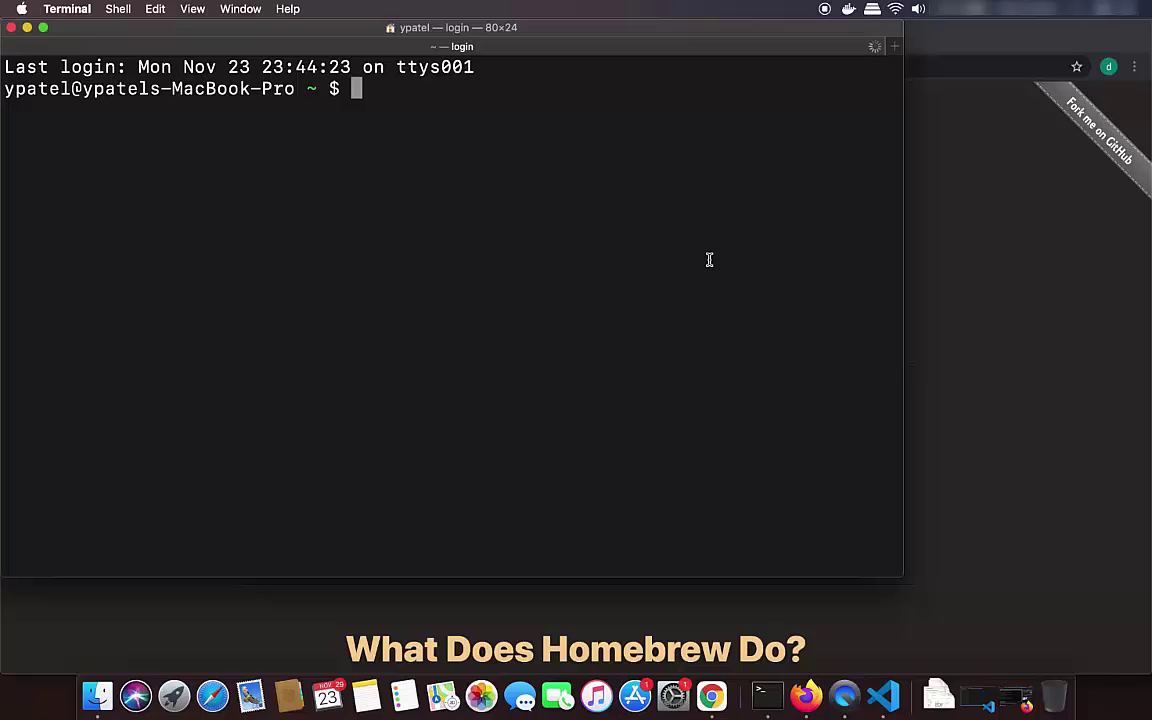
pyautogui.press('super+v')
pyautogui.press('Return')
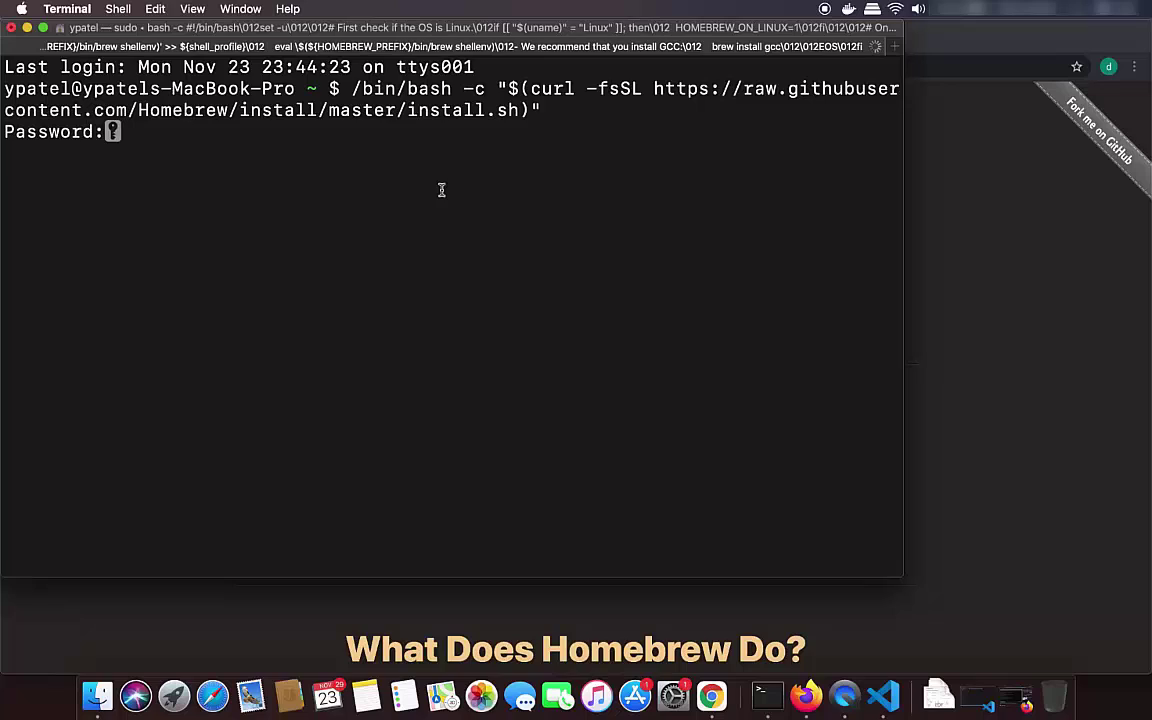
pyautogui.press('Return')
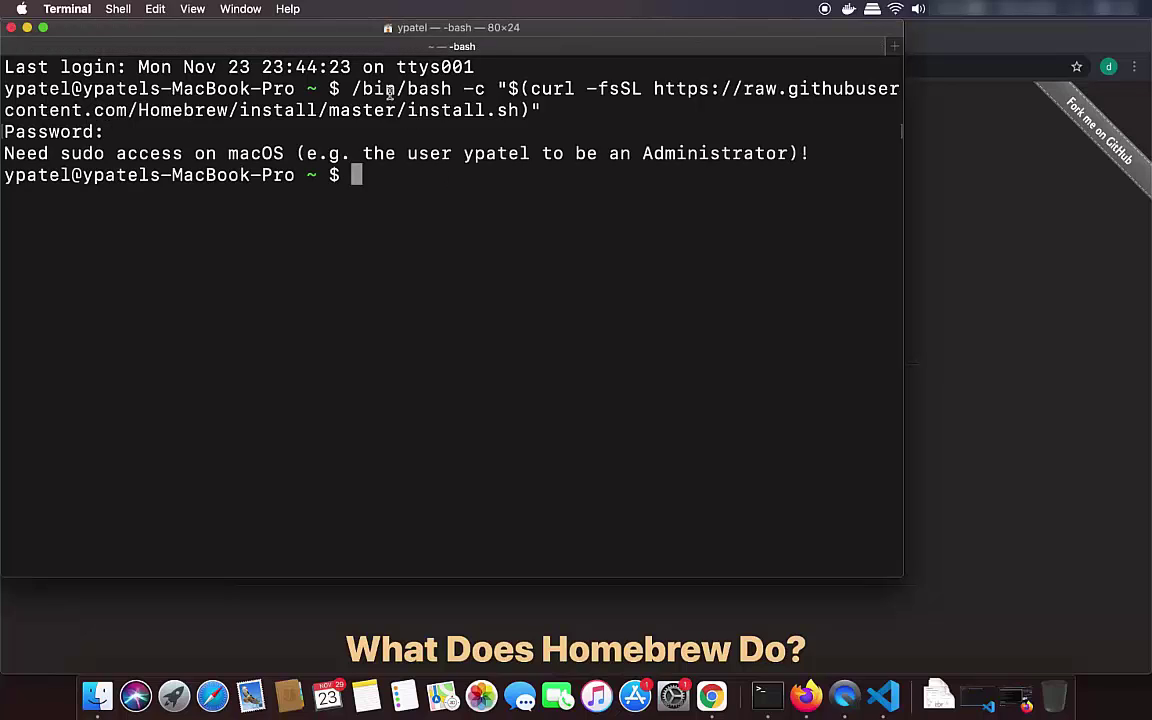
# Clear the terminal and check the installed Homebrew version with "brew --version"
pyautogui.moveTo(351, 88); pyautogui.dragTo(496, 89)
pyautogui.write('clear')
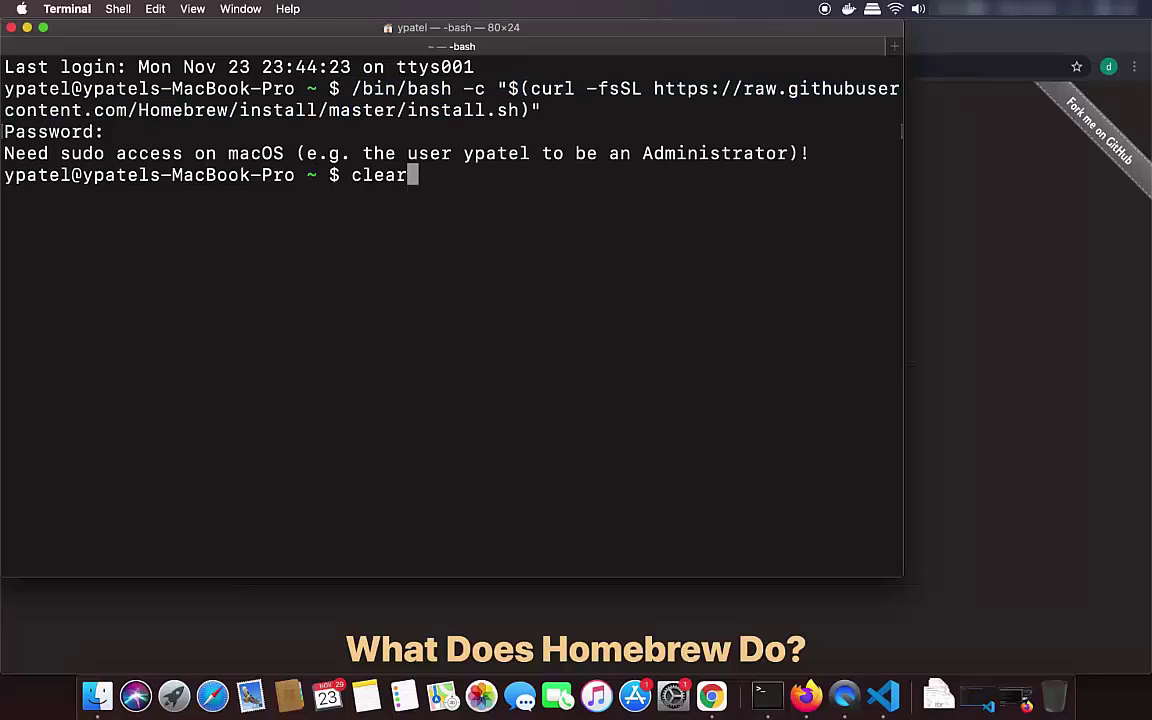
pyautogui.press('Return')
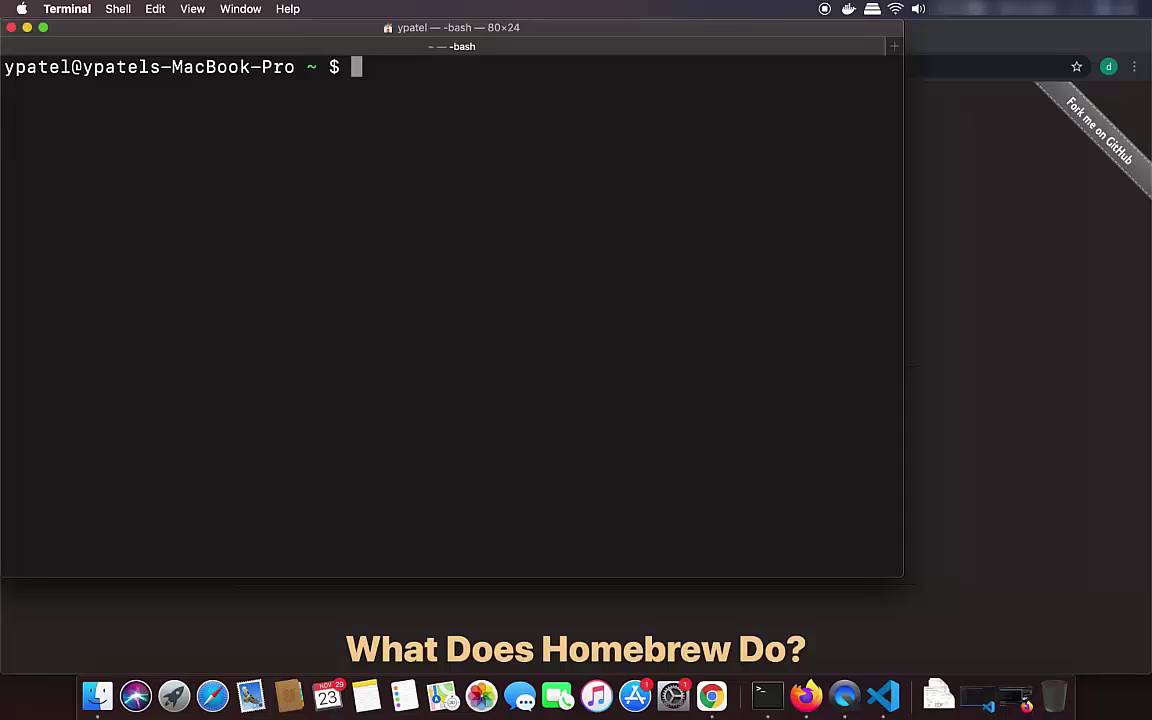
pyautogui.write('brew --v')
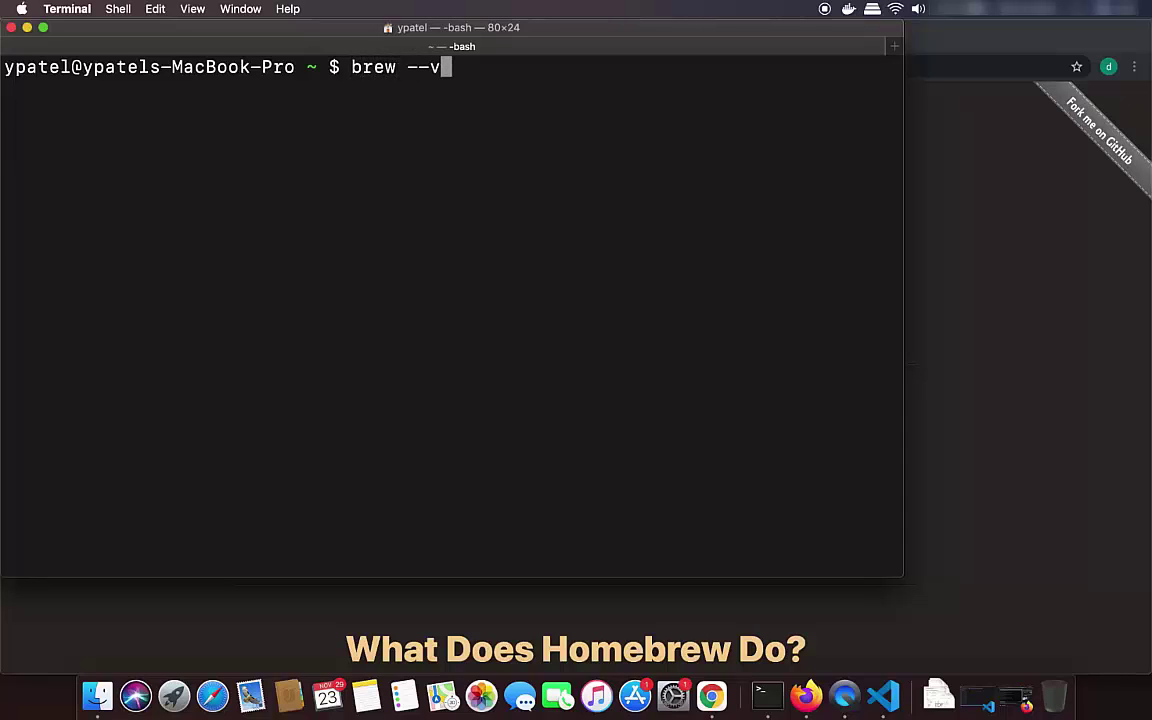
pyautogui.write('ersion')
pyautogui.press('Return')
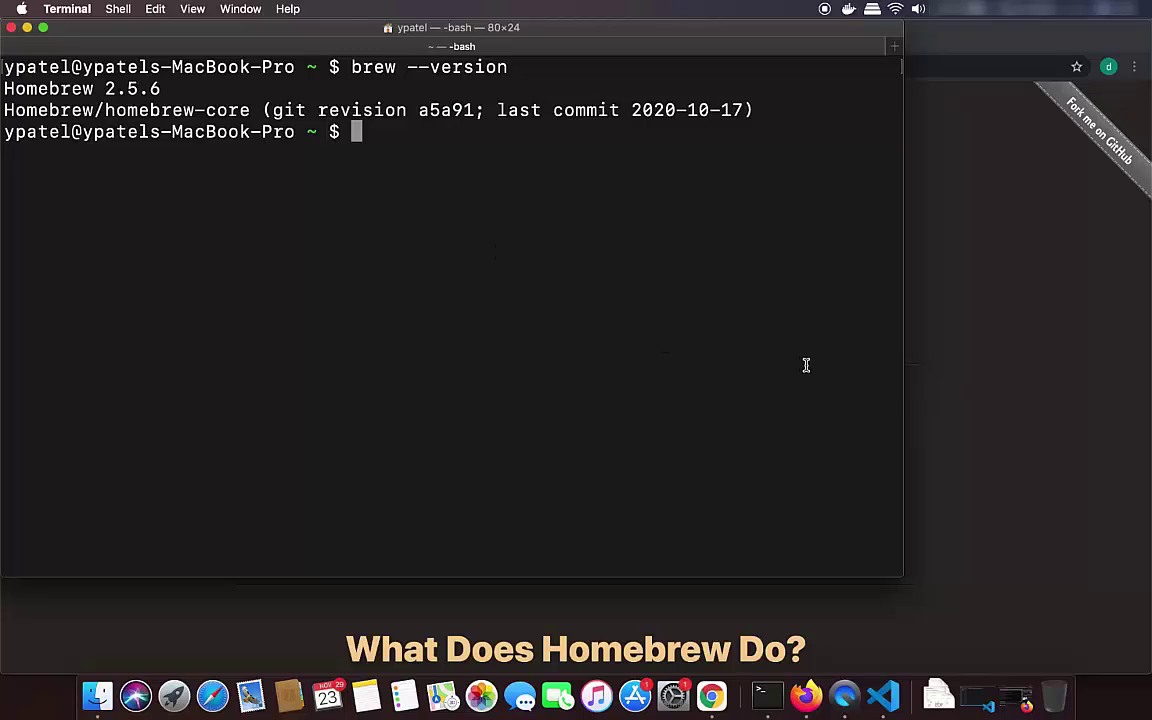
# Return to the scrcpy README in Chrome and copy the macOS command "brew install scrcpy"
pyautogui.click(979, 378)
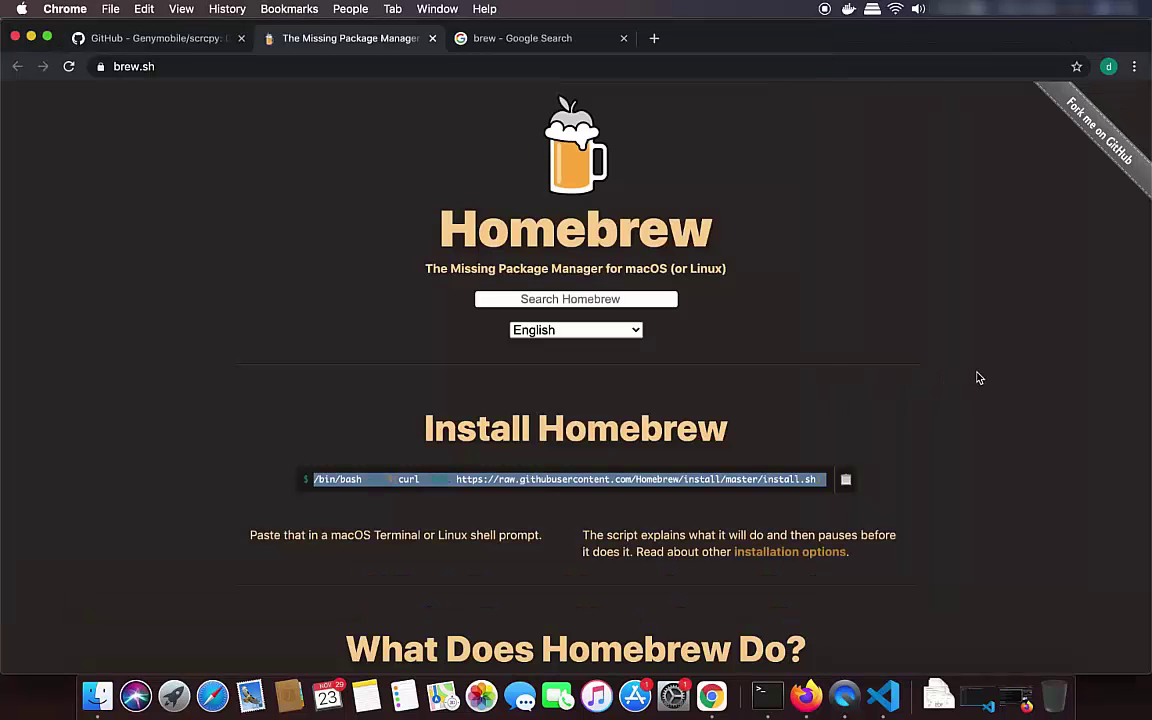
pyautogui.click(145, 40)
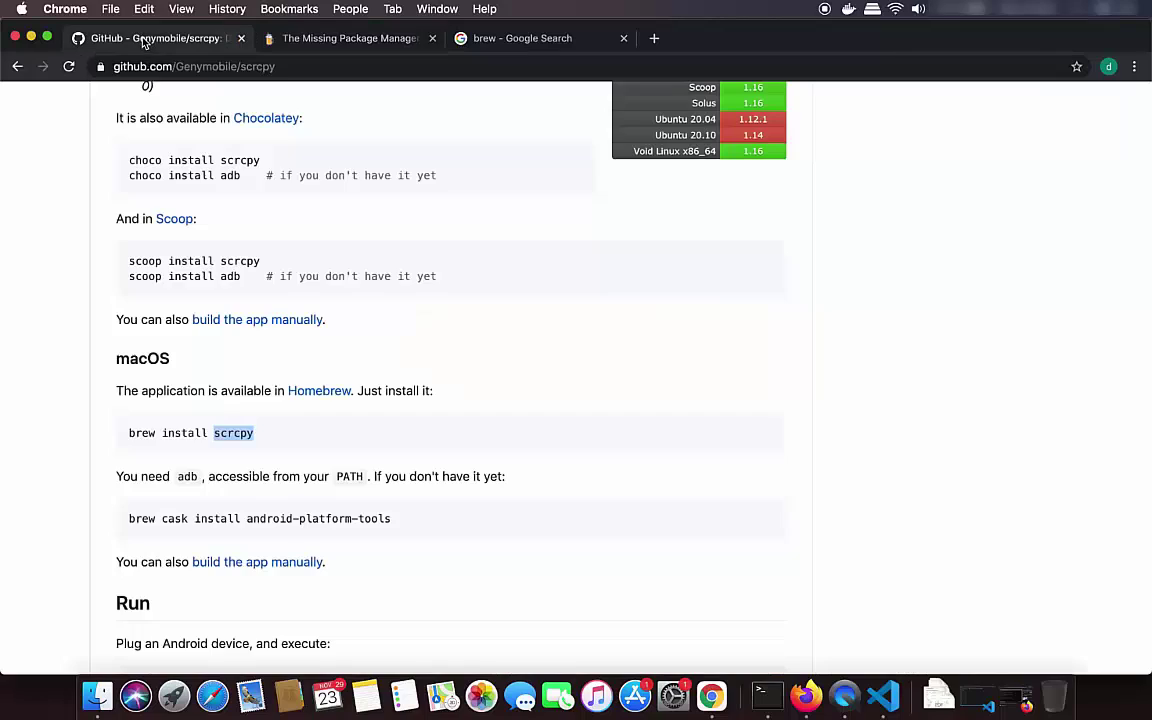
pyautogui.click(235, 434)
pyautogui.moveTo(128, 433); pyautogui.dragTo(262, 438)
pyautogui.press('super+c')
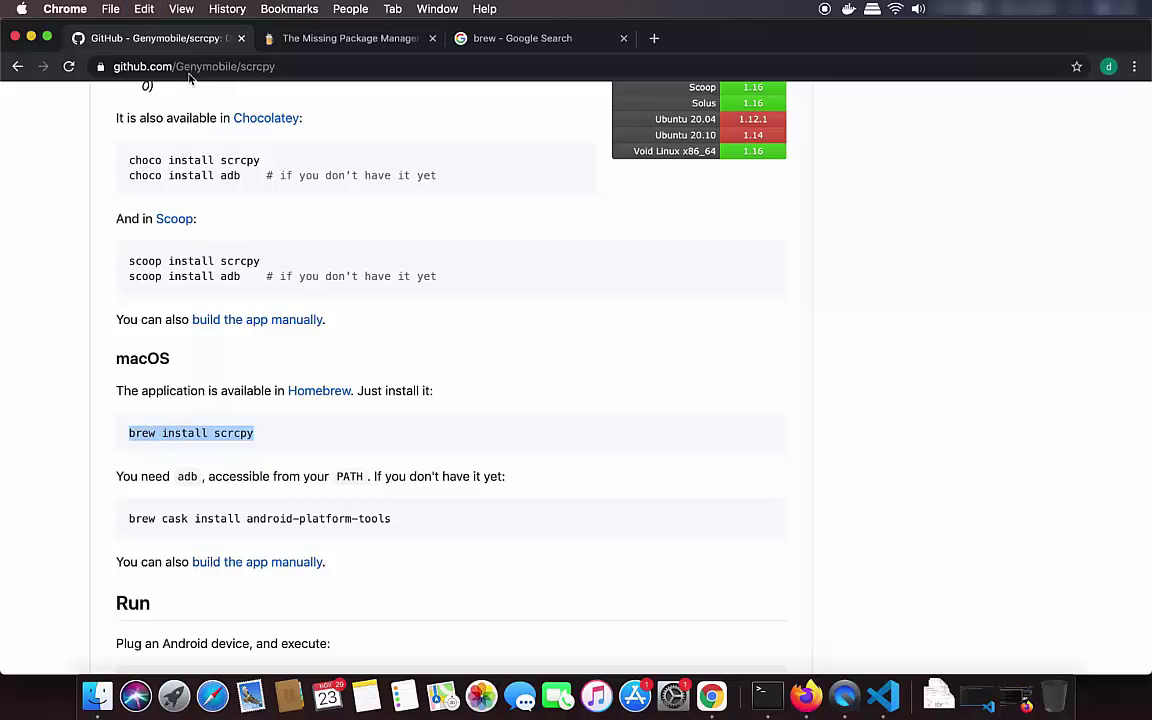
pyautogui.press('super+c')
pyautogui.press('super+c')
pyautogui.press('super+c')
pyautogui.press('super+c')
# Switch to Terminal, clear it, and run "brew install scrcpy"
pyautogui.click(761, 696)
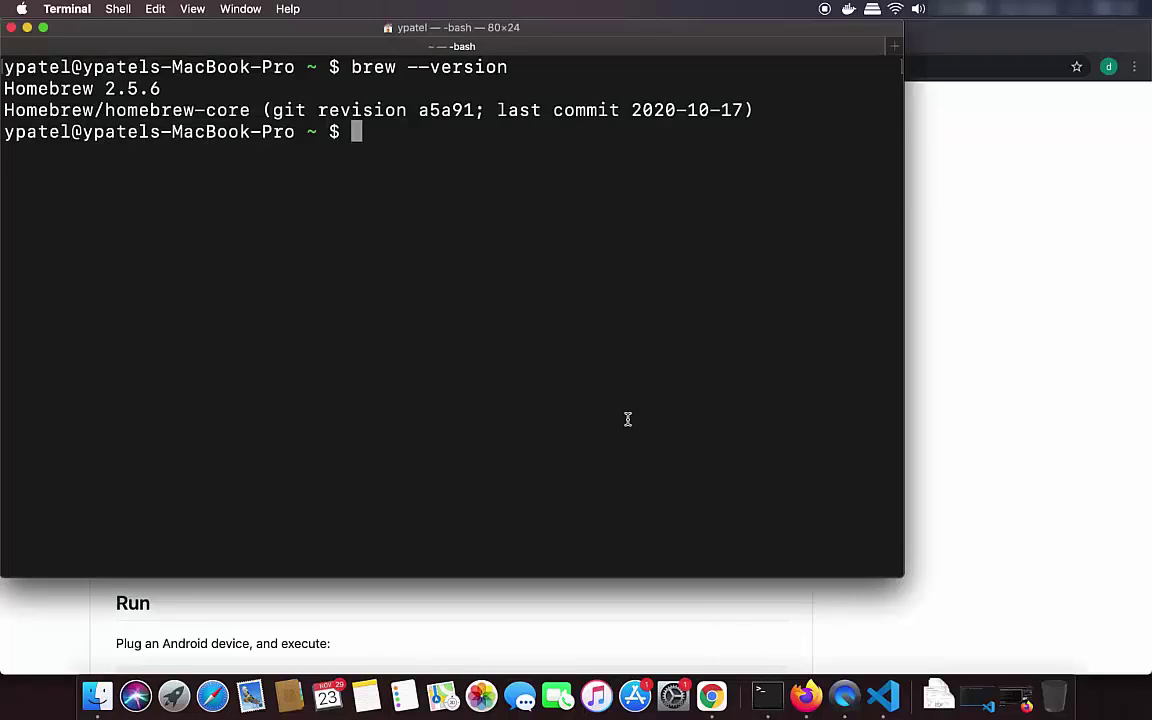
pyautogui.write('clear')
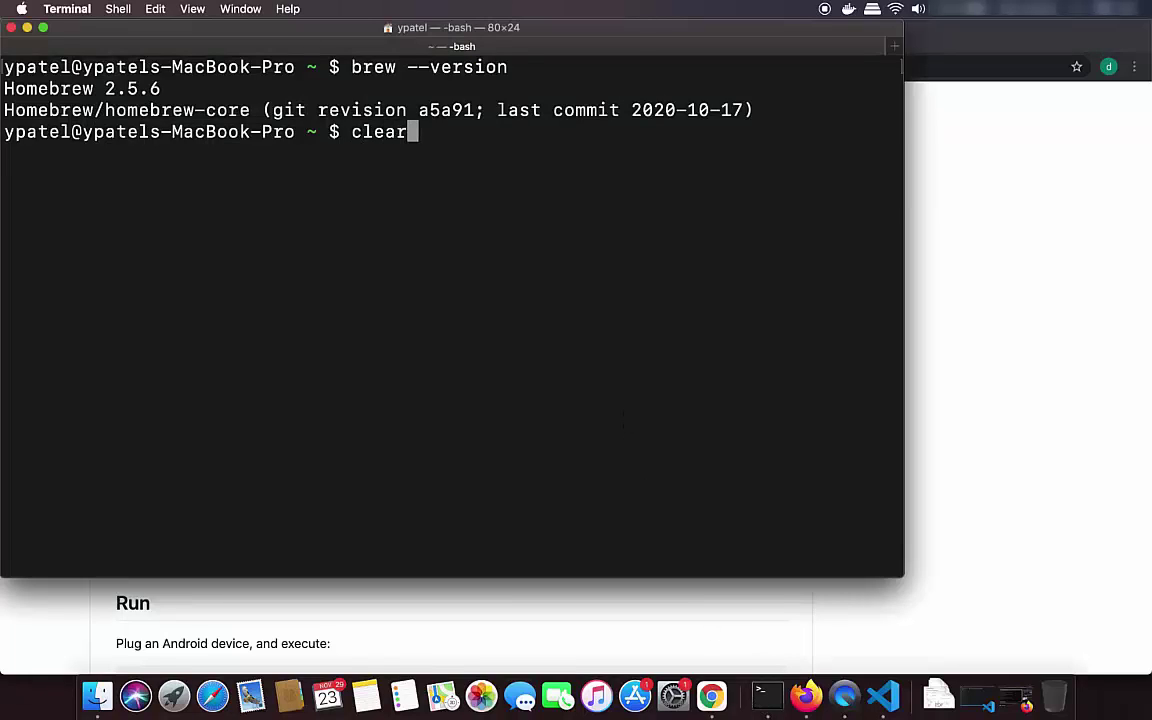
pyautogui.press('Return')
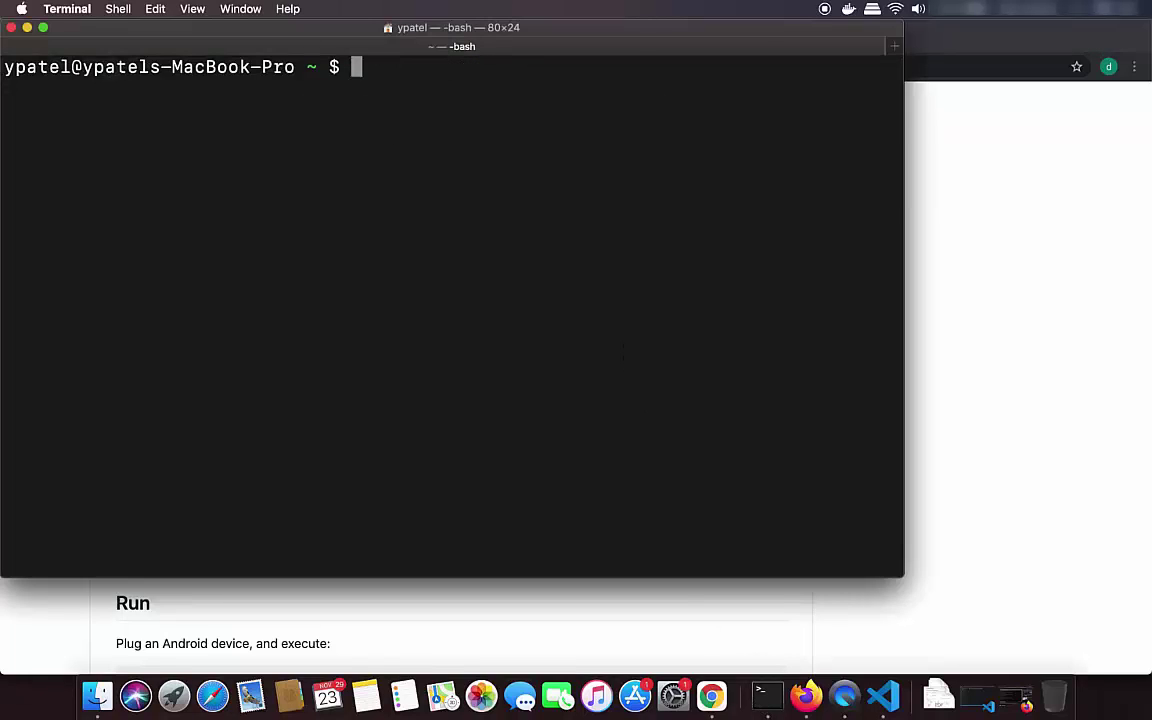
pyautogui.press('super+v')
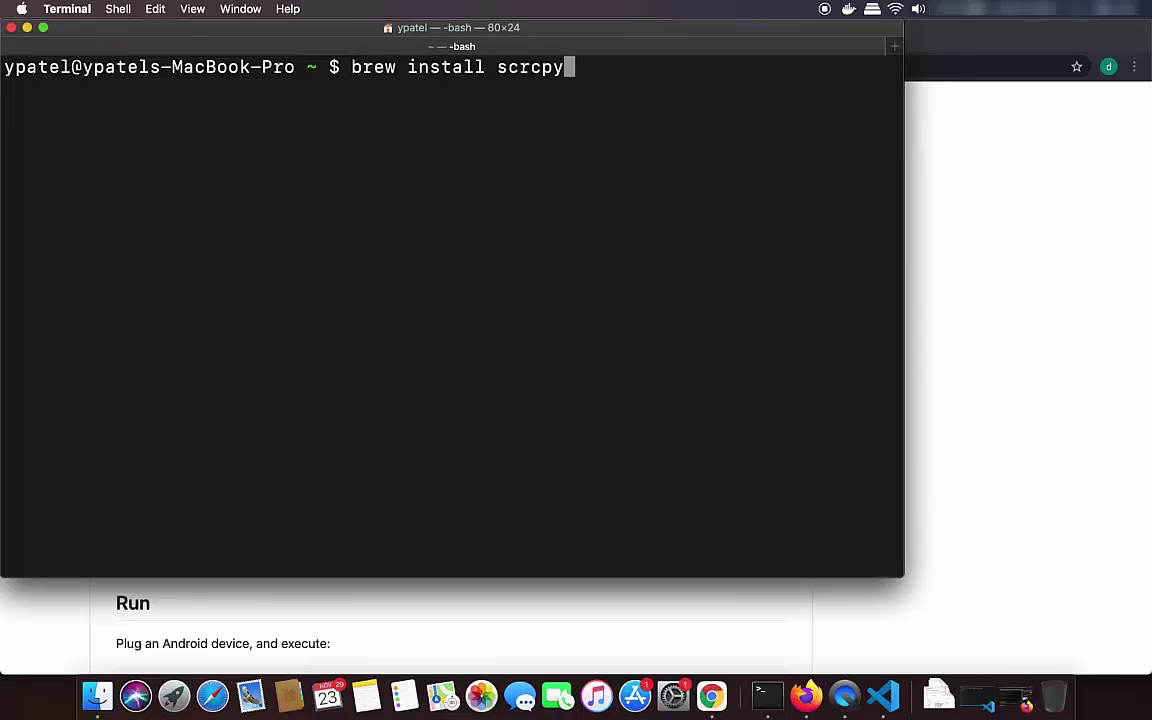
pyautogui.press('Return')
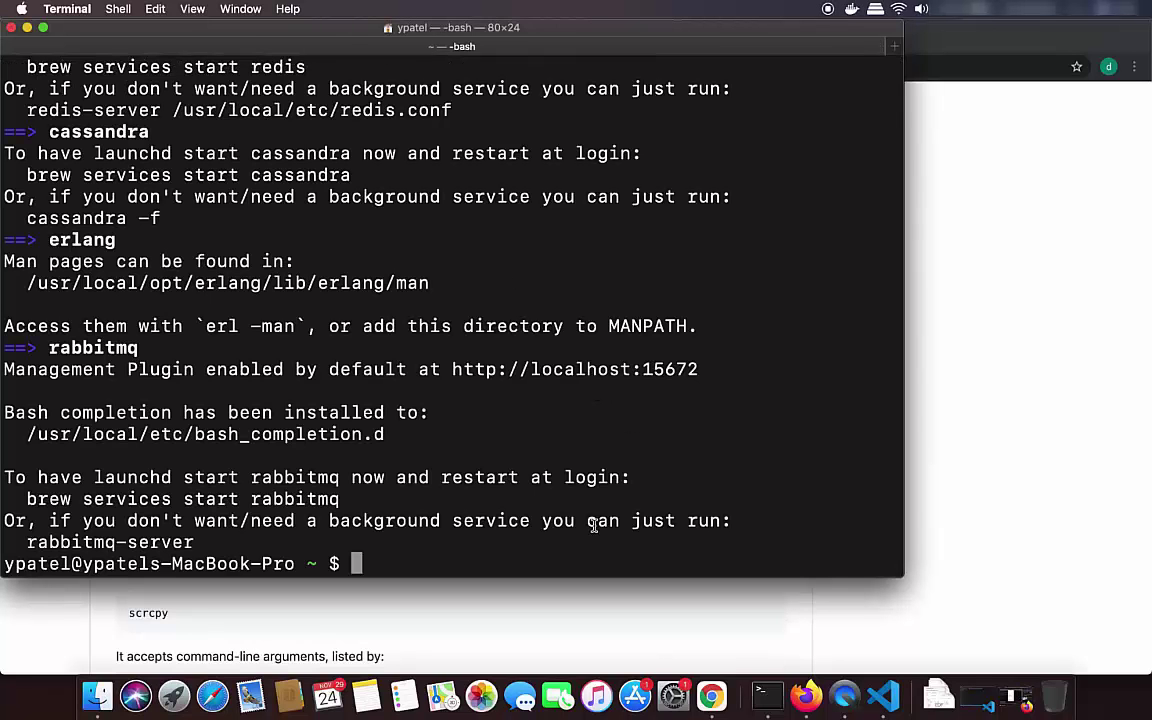
# Copy "brew cask install android-platform-tools" from the README's macOS section in Chrome and switch back to Terminal
pyautogui.click(941, 486)
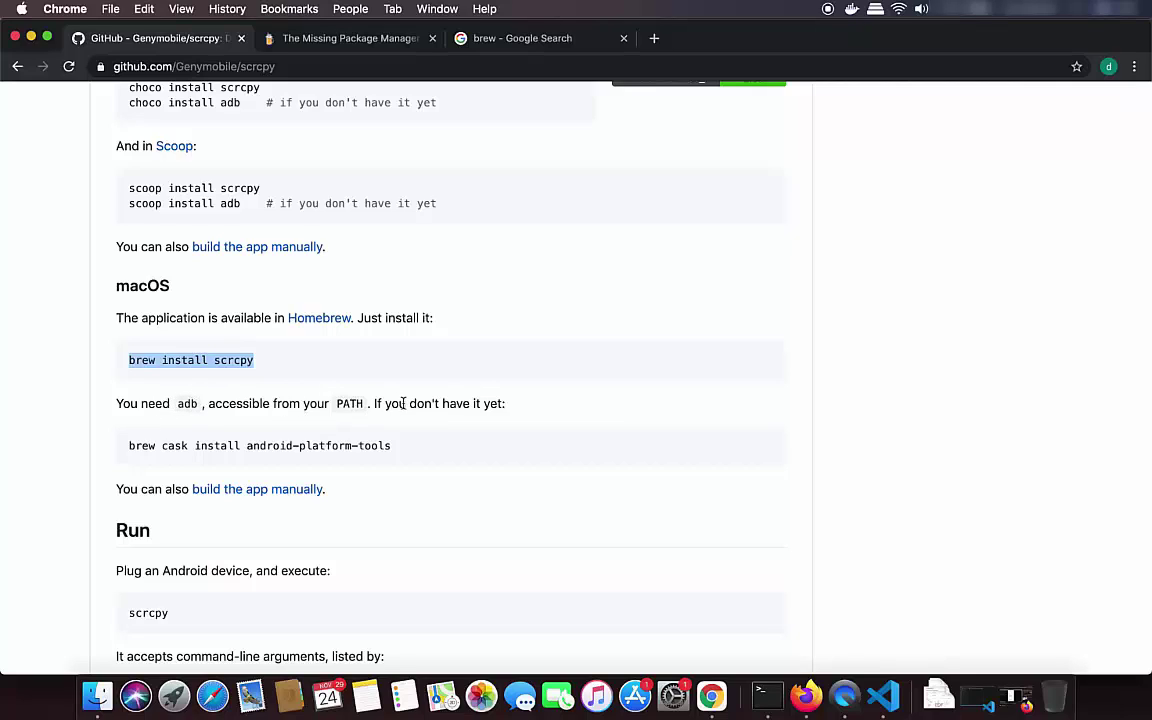
pyautogui.tripleClick(341, 446)
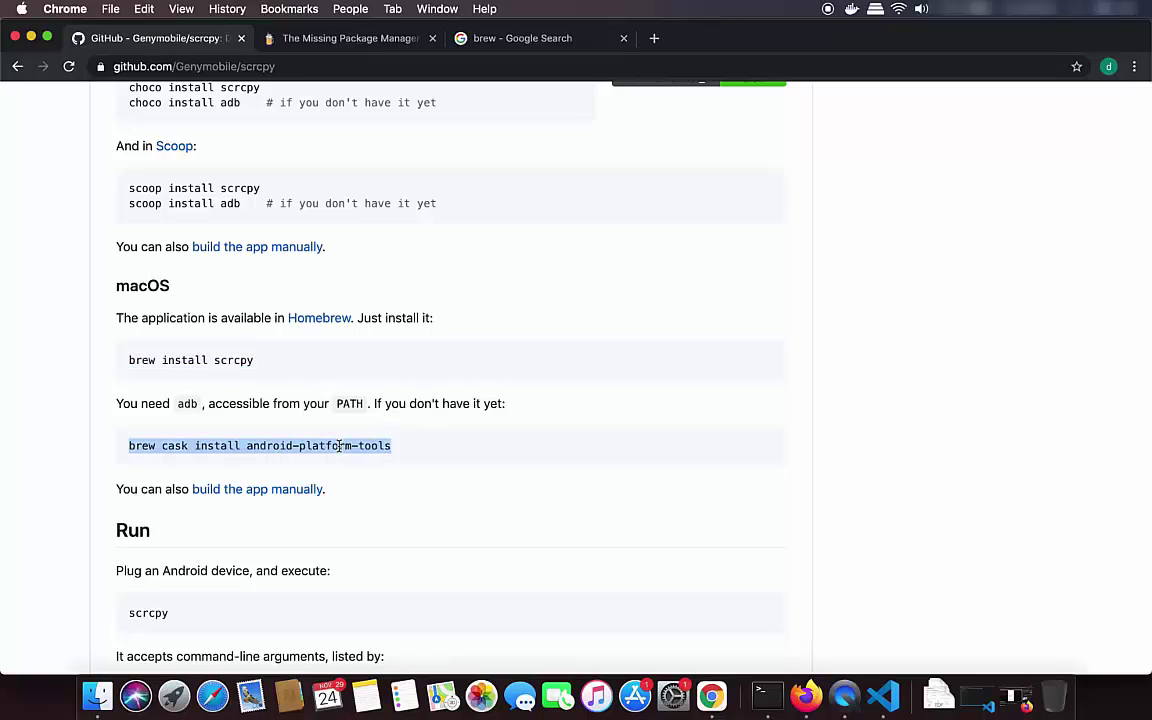
pyautogui.press('super+c')
pyautogui.press('super+c')
pyautogui.click(760, 694)
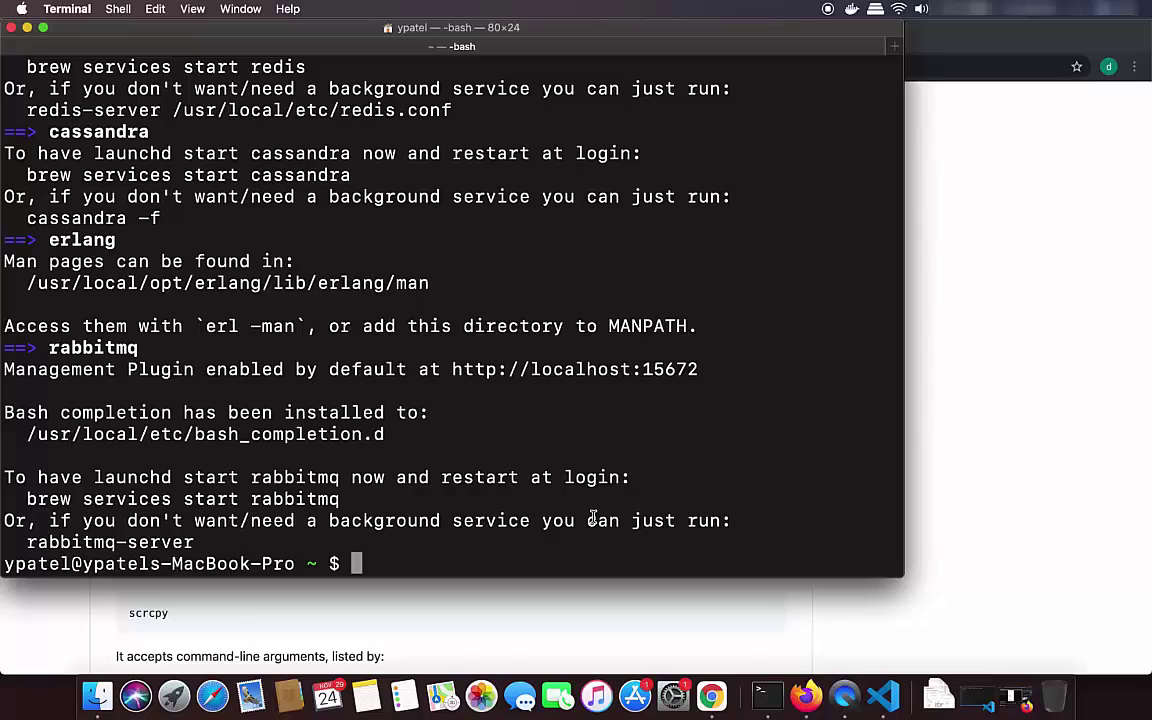
# Clear the terminal and run the copied command "brew cask install android-platform-tools"
pyautogui.write('clear')
pyautogui.press('Return')
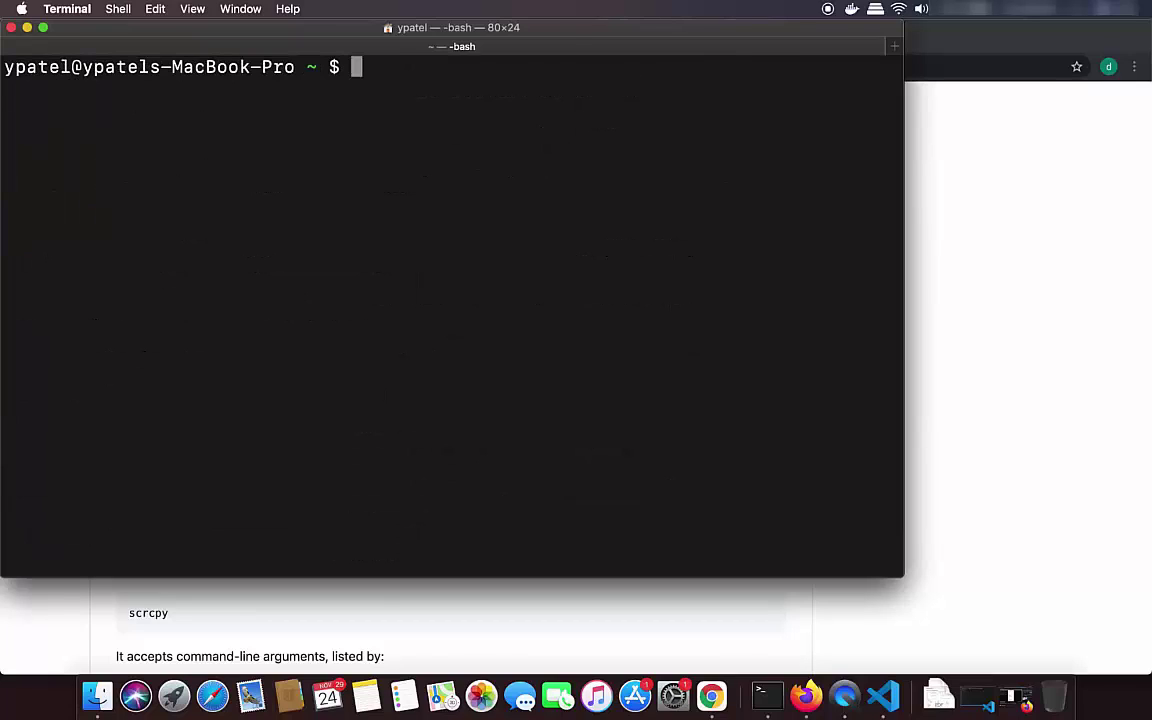
pyautogui.press('super+v')
pyautogui.press('Return')
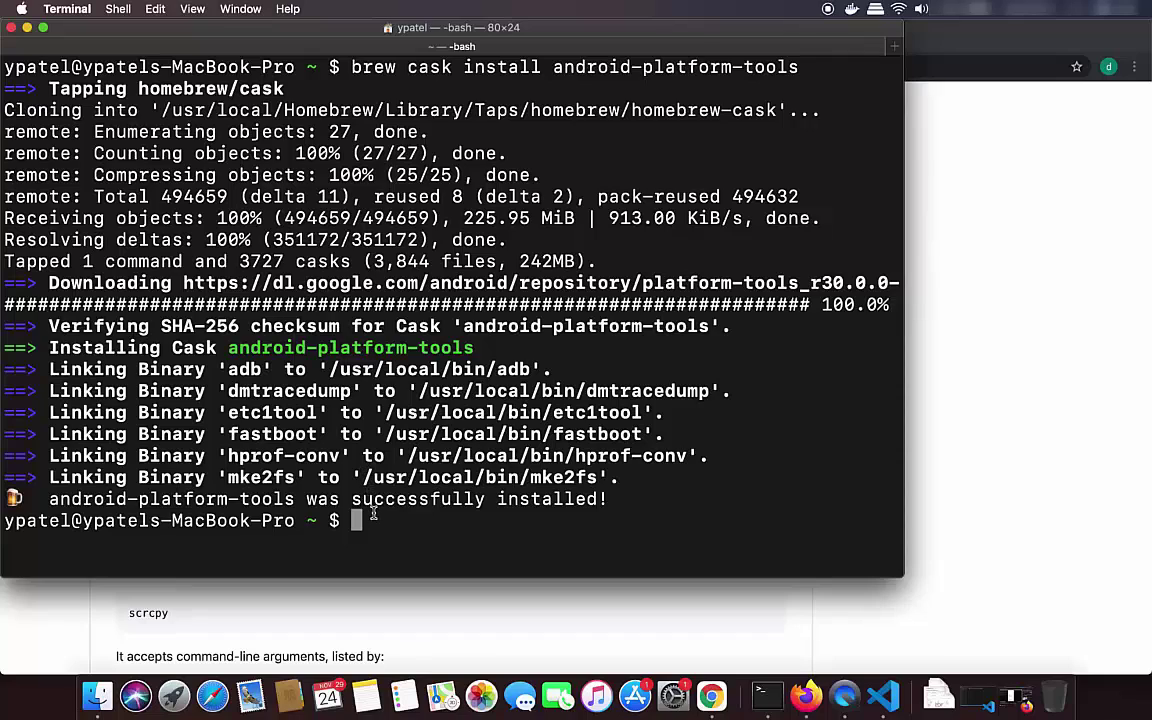
# Run "scrcpy" from a cleared terminal and minimize the Terminal and Chrome windows behind the phone mirror
pyautogui.write('clear')
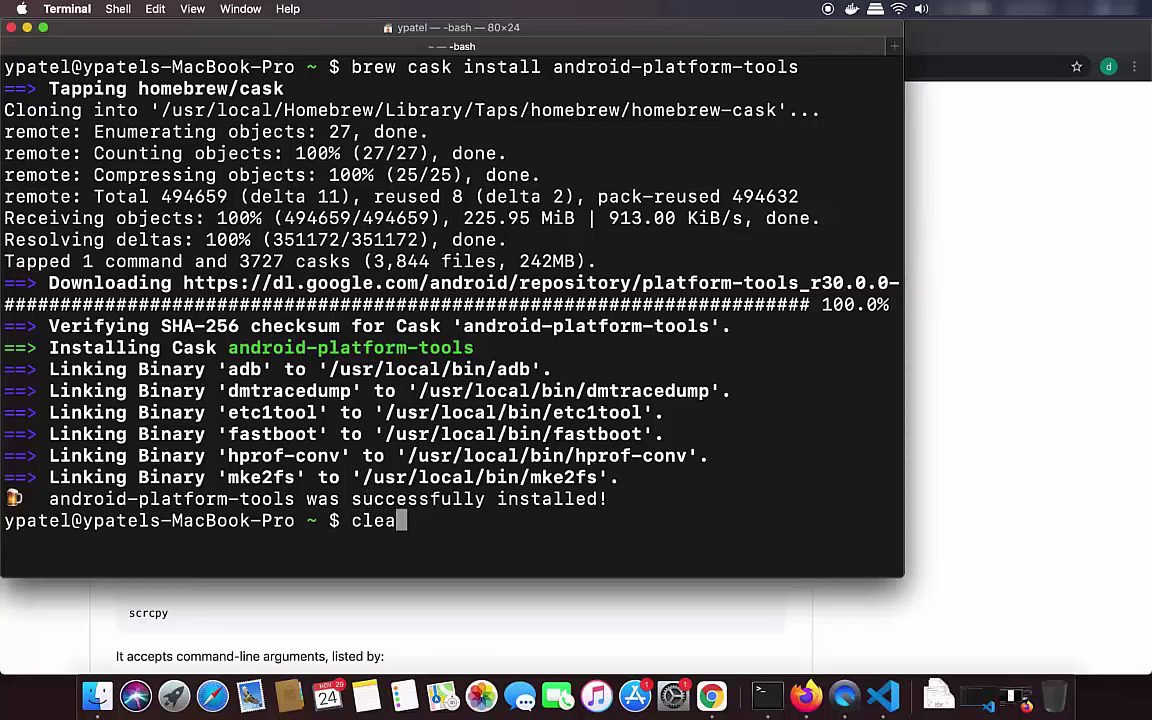
pyautogui.press('Return')
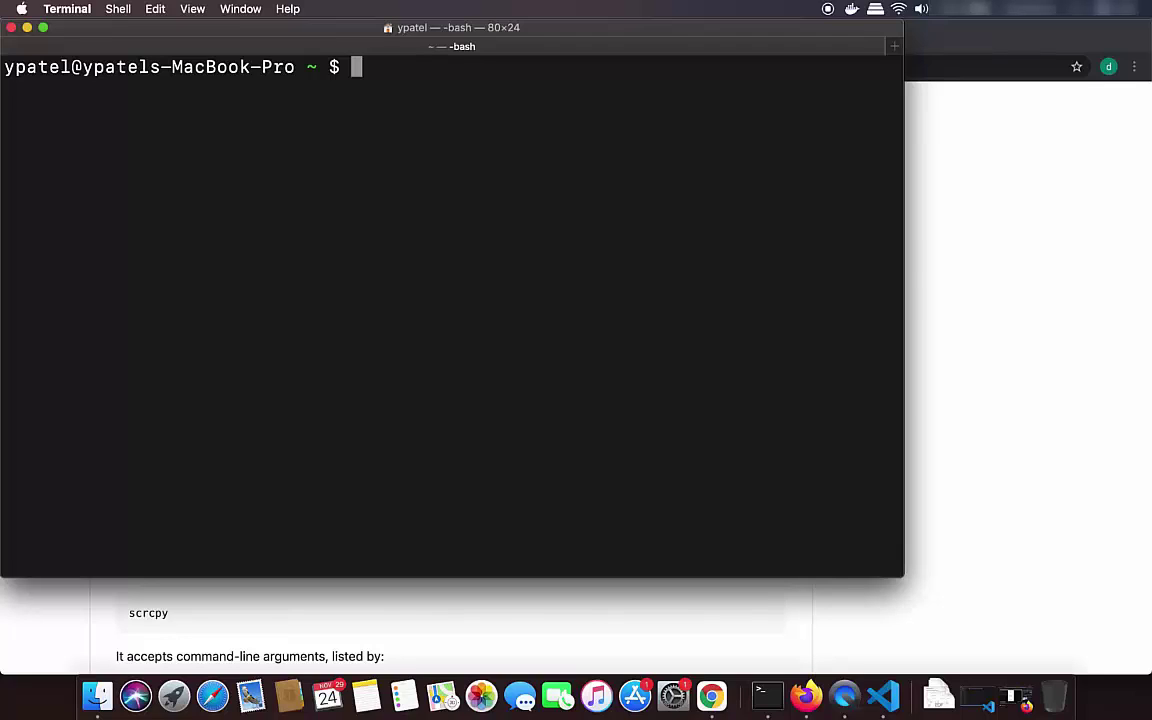
pyautogui.write('s')
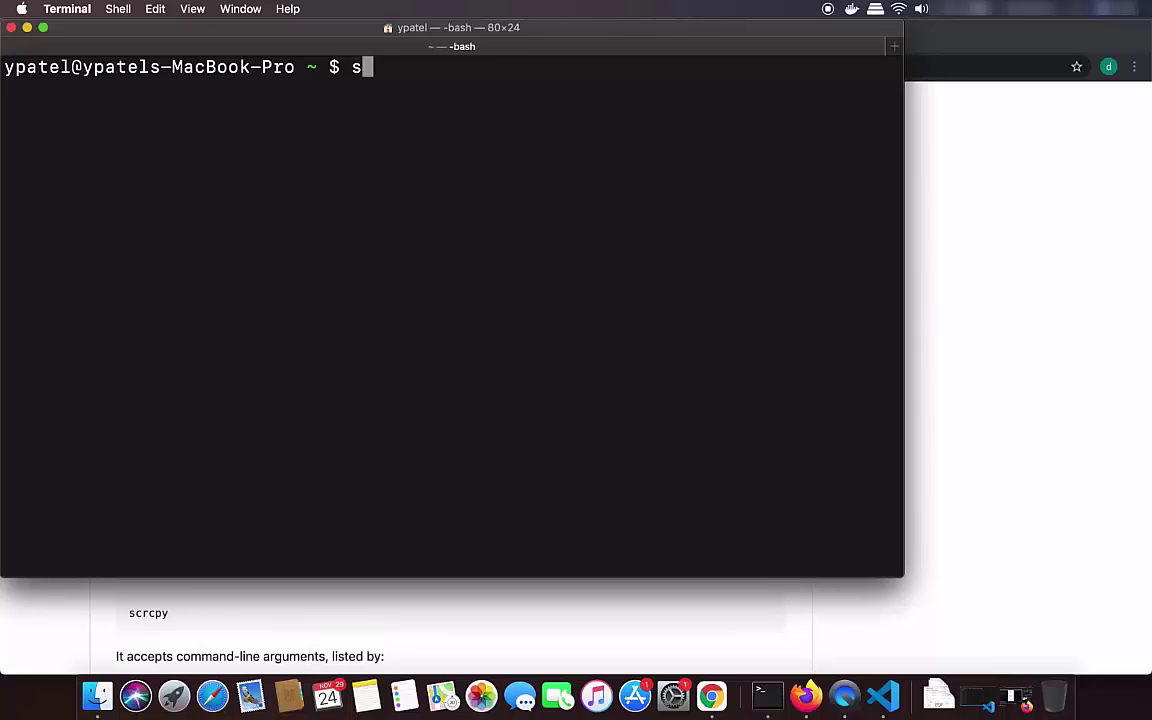
pyautogui.write('crcpy')
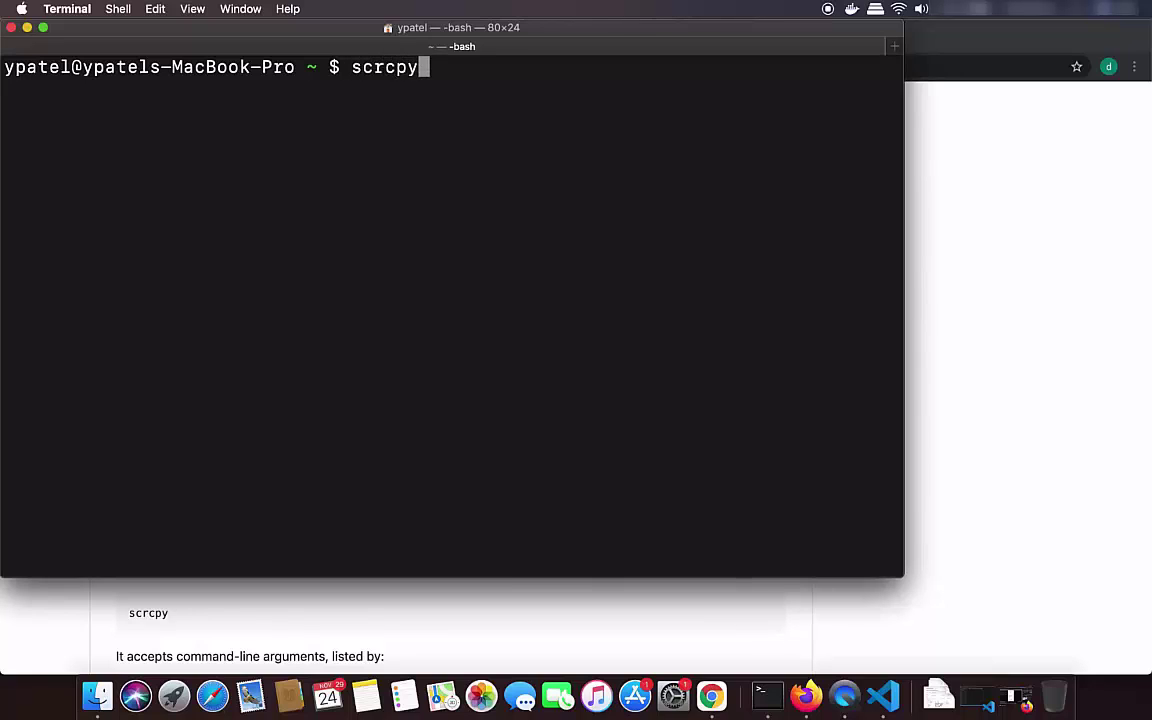
pyautogui.press('Return')
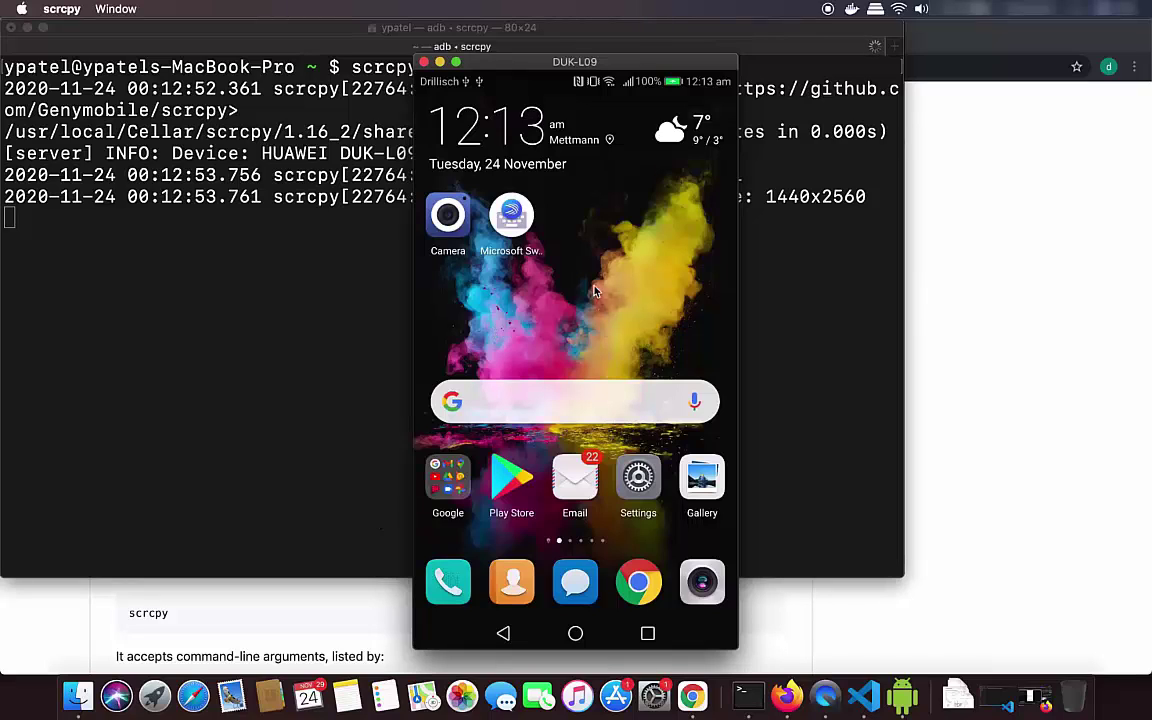
pyautogui.click(27, 28)
pyautogui.click(29, 37)
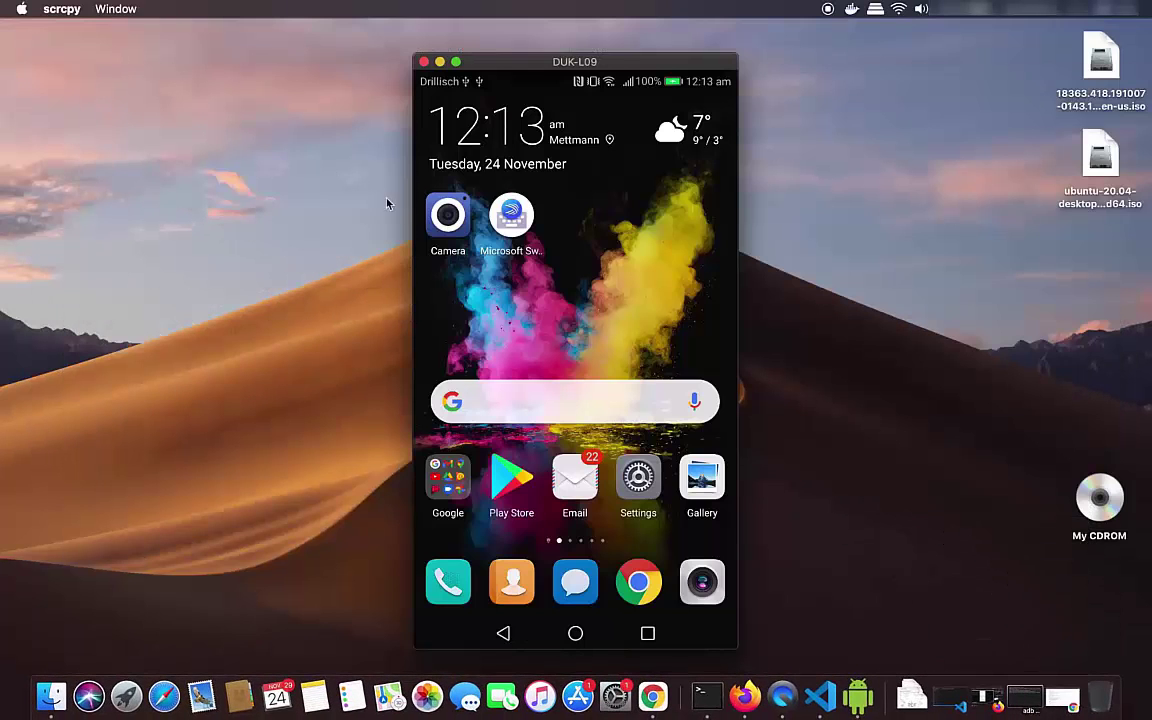
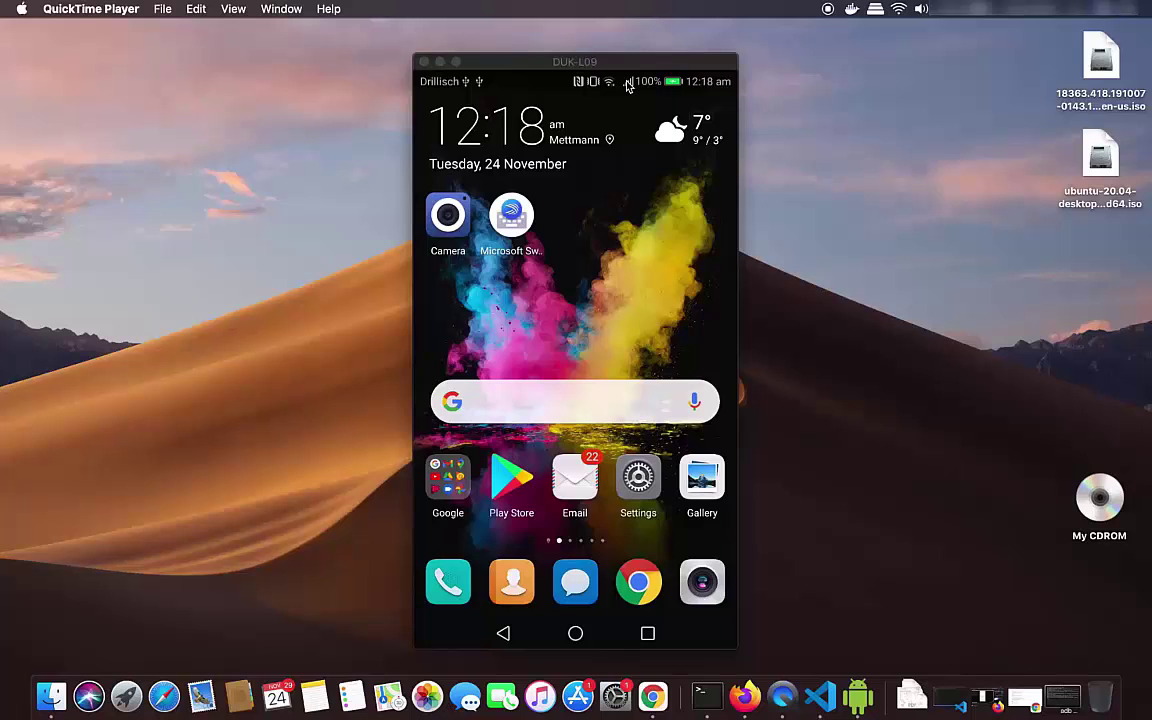
# Open the mirrored phone's Settings, look at the build number under About phone, and return to the Settings list
pyautogui.press('super+n')
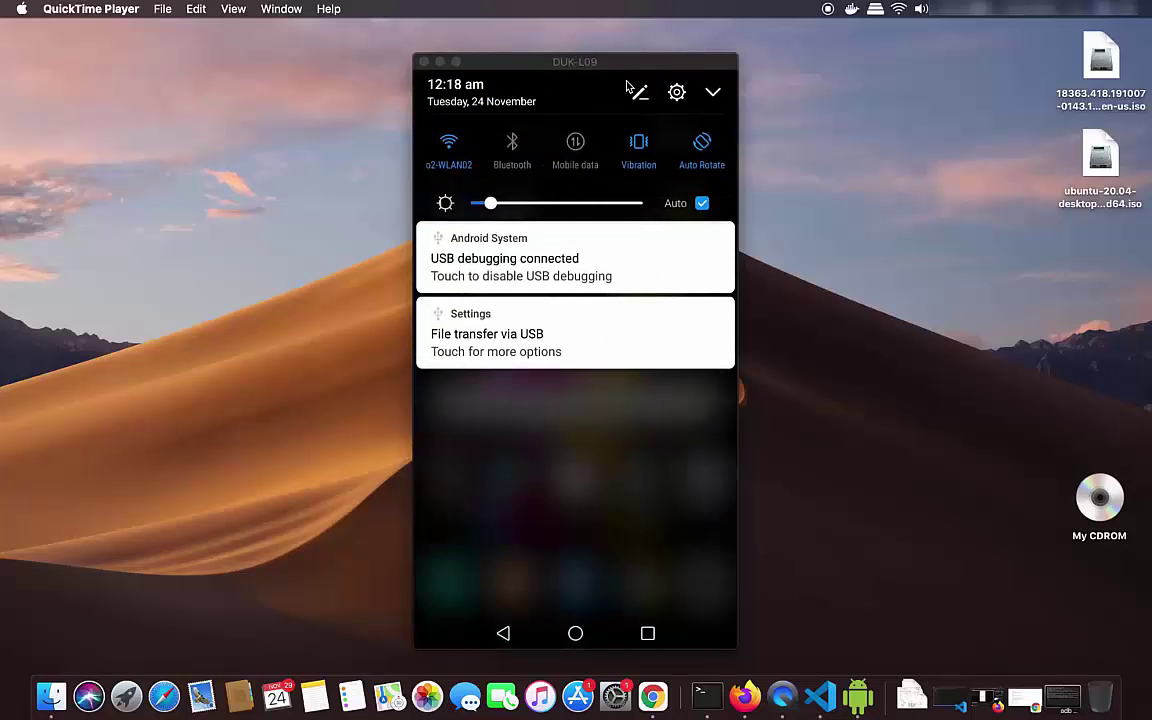
pyautogui.click(630, 90)
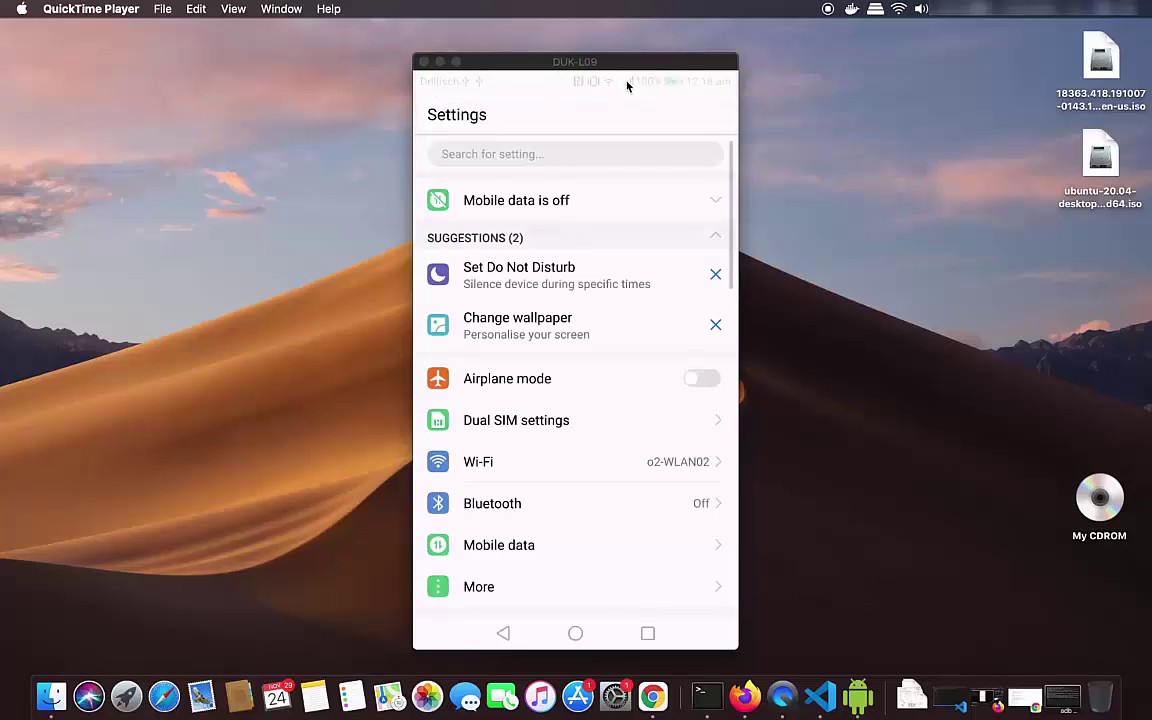
pyautogui.scroll(-10, 602, 354)
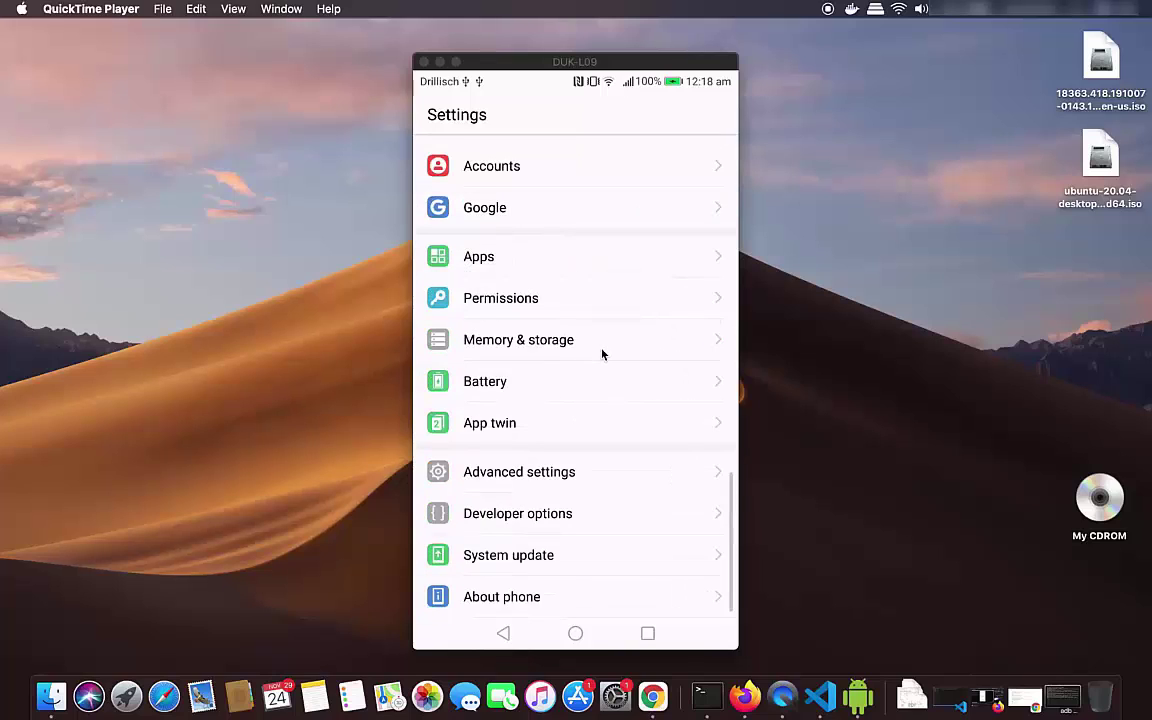
pyautogui.click(503, 602)
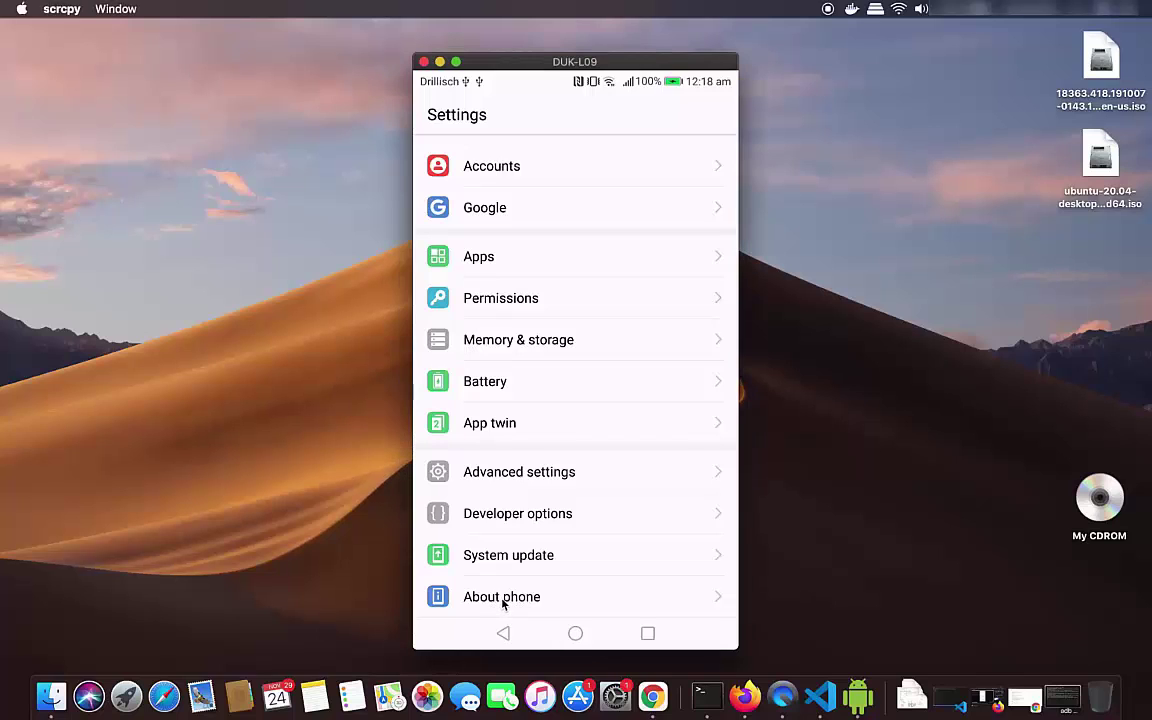
pyautogui.click(503, 598)
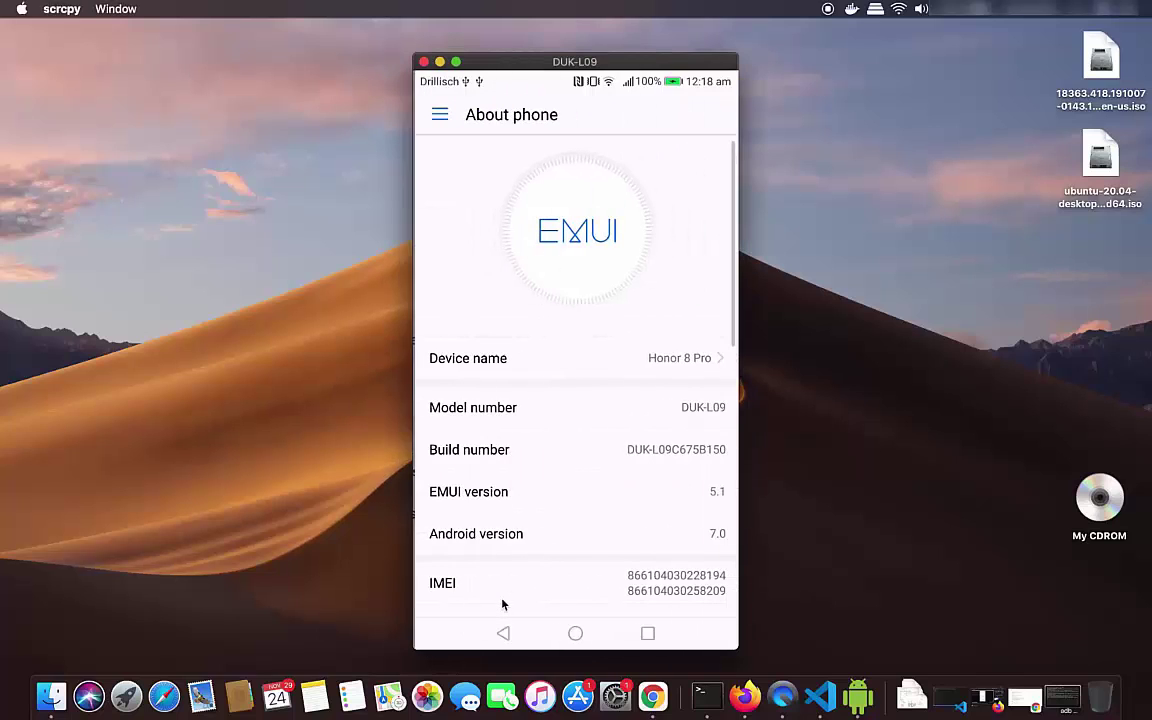
pyautogui.click(480, 456)
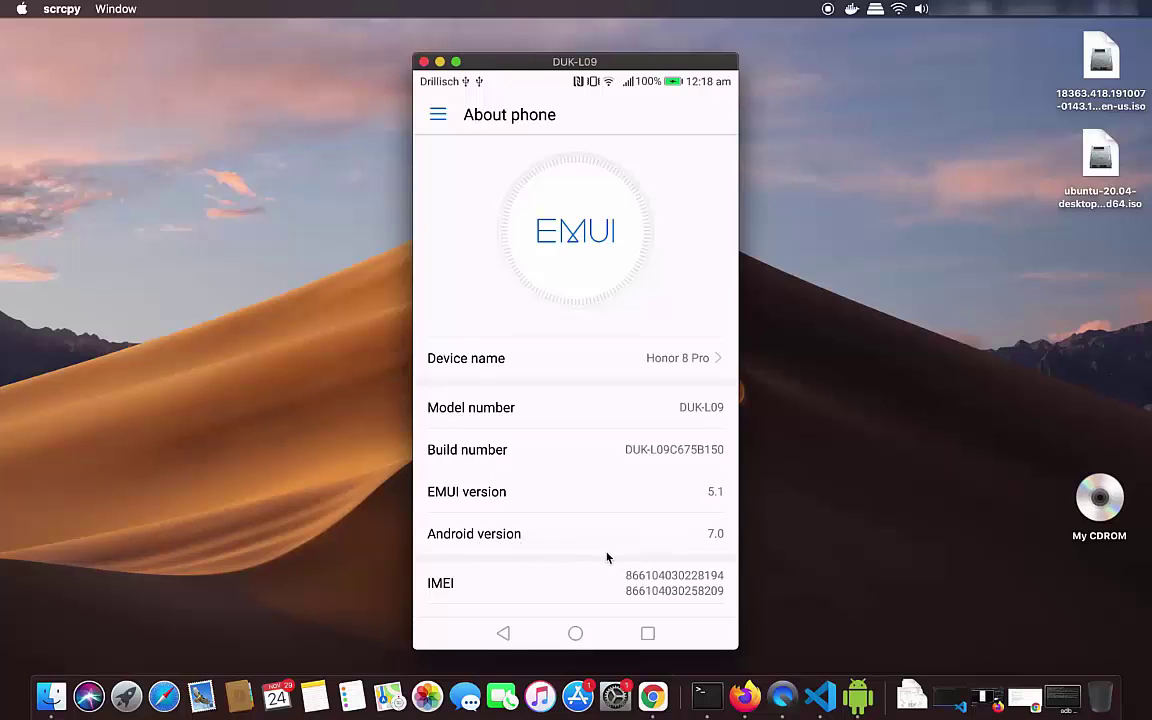
pyautogui.click(505, 634)
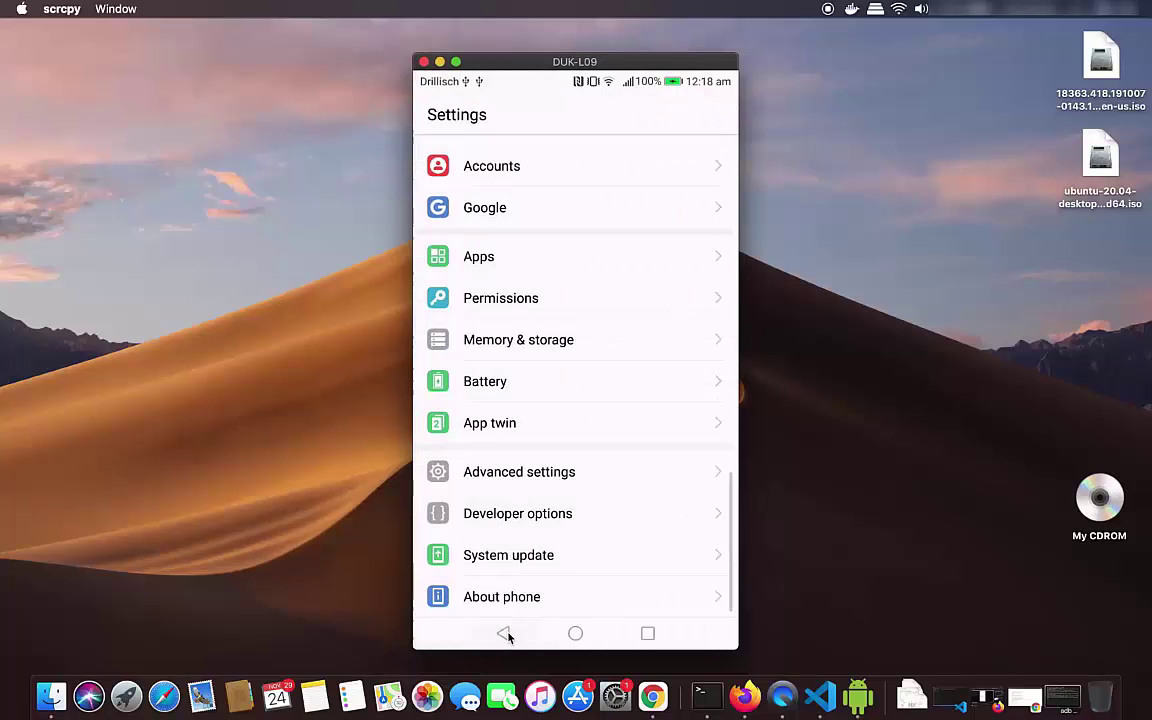
# Review the USB debugging settings in the phone's Developer options and return to the home screen
pyautogui.click(520, 516)
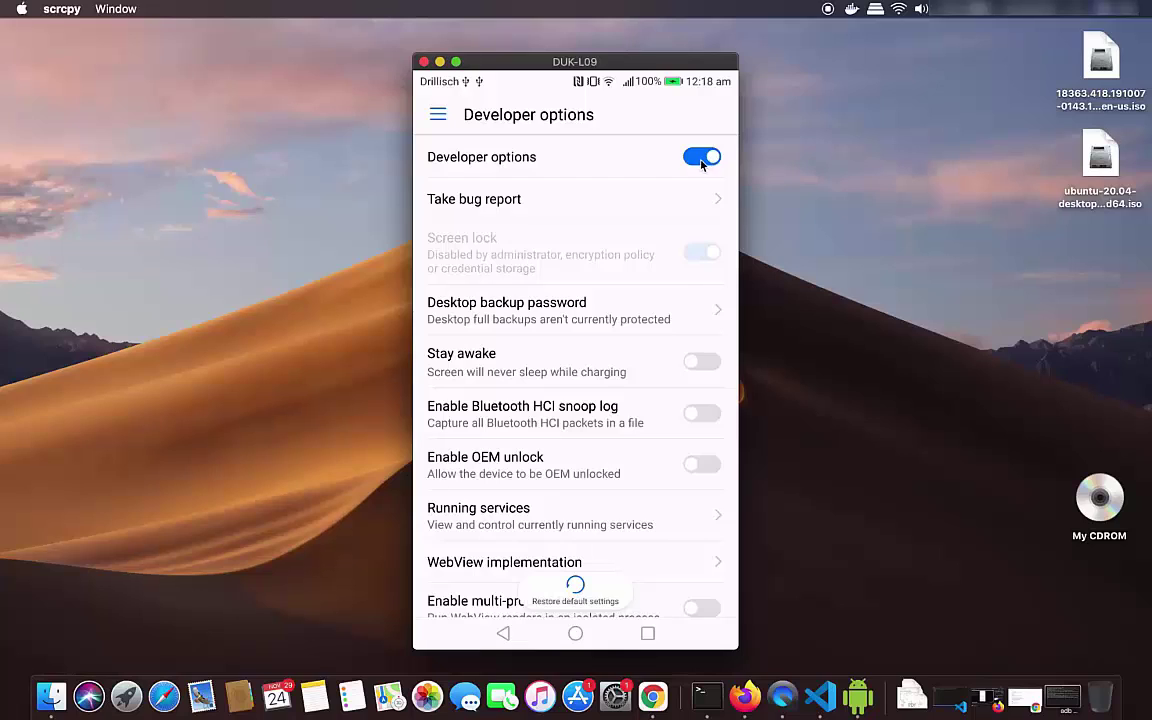
pyautogui.scroll(-20, 641, 240)
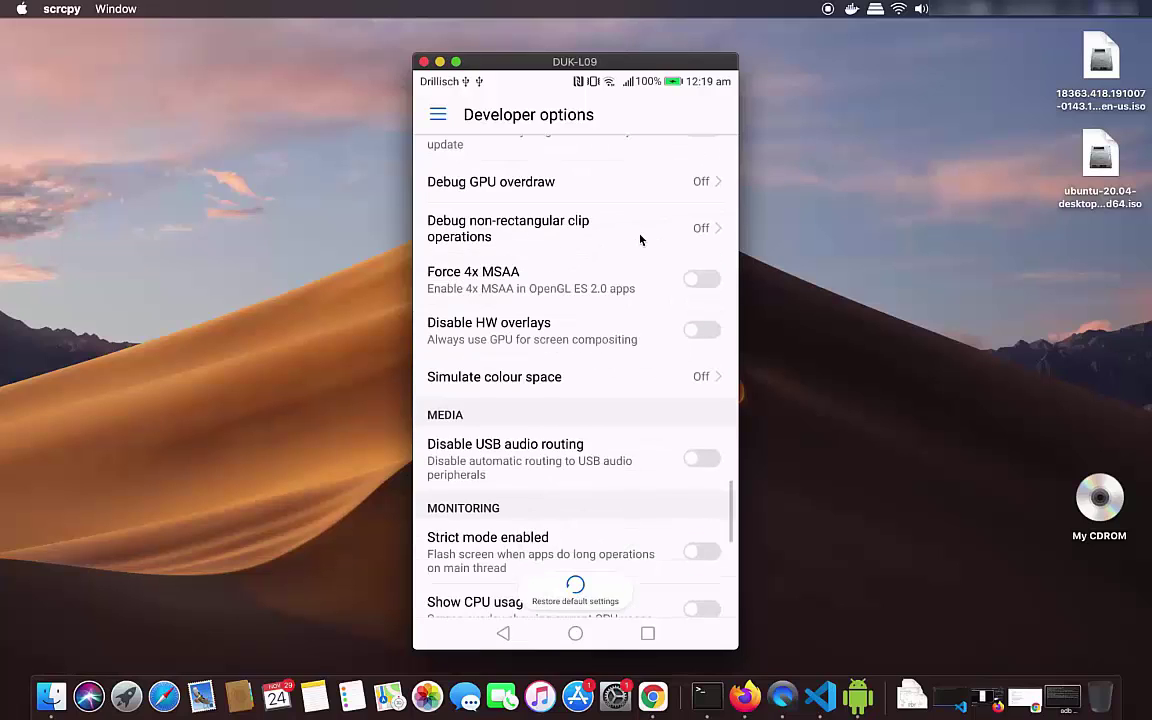
pyautogui.scroll(15, 641, 240)
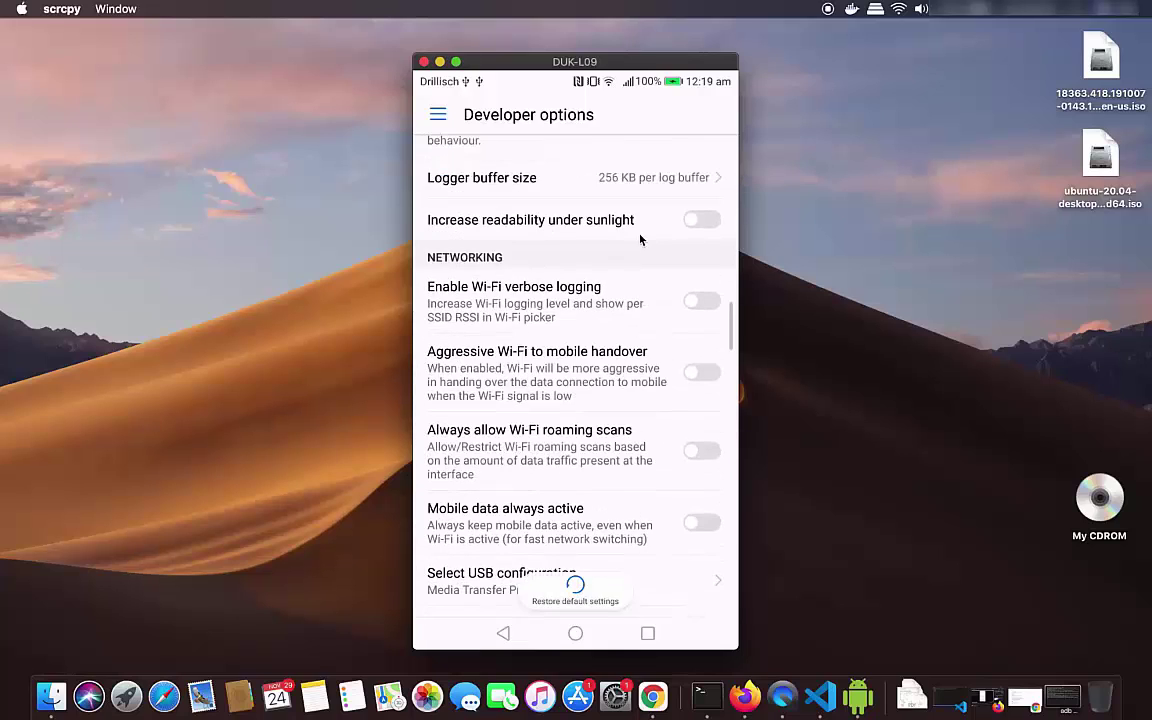
pyautogui.scroll(-5, 641, 240)
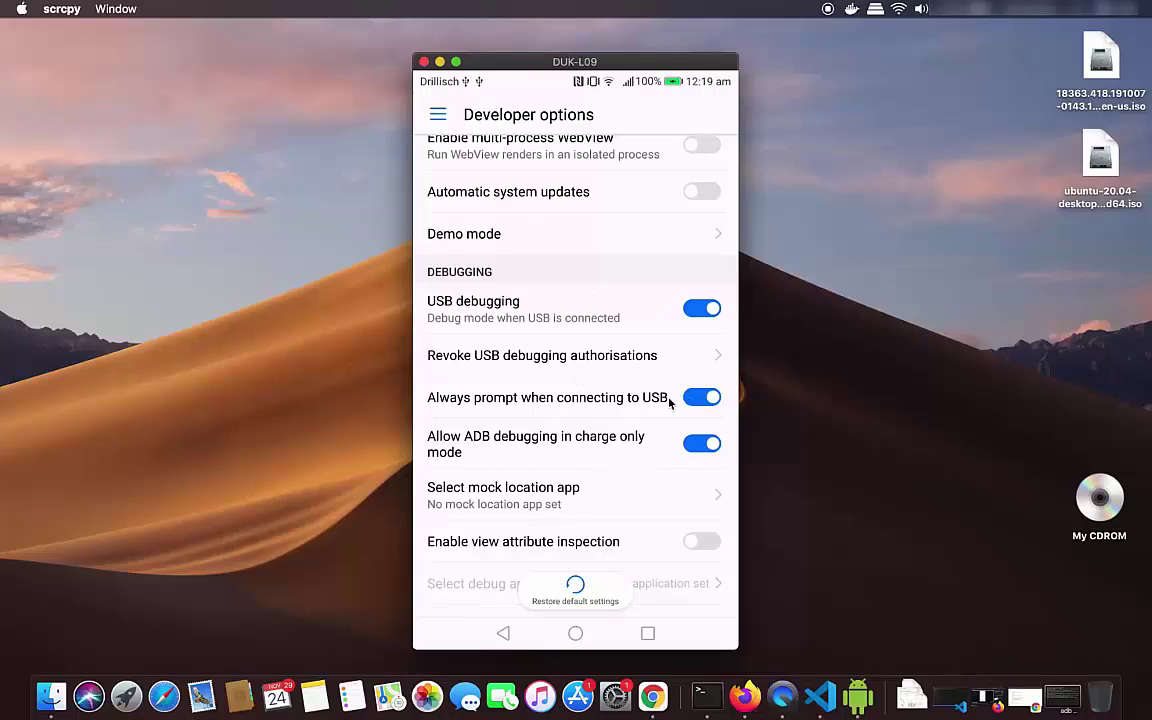
pyautogui.click(577, 634)
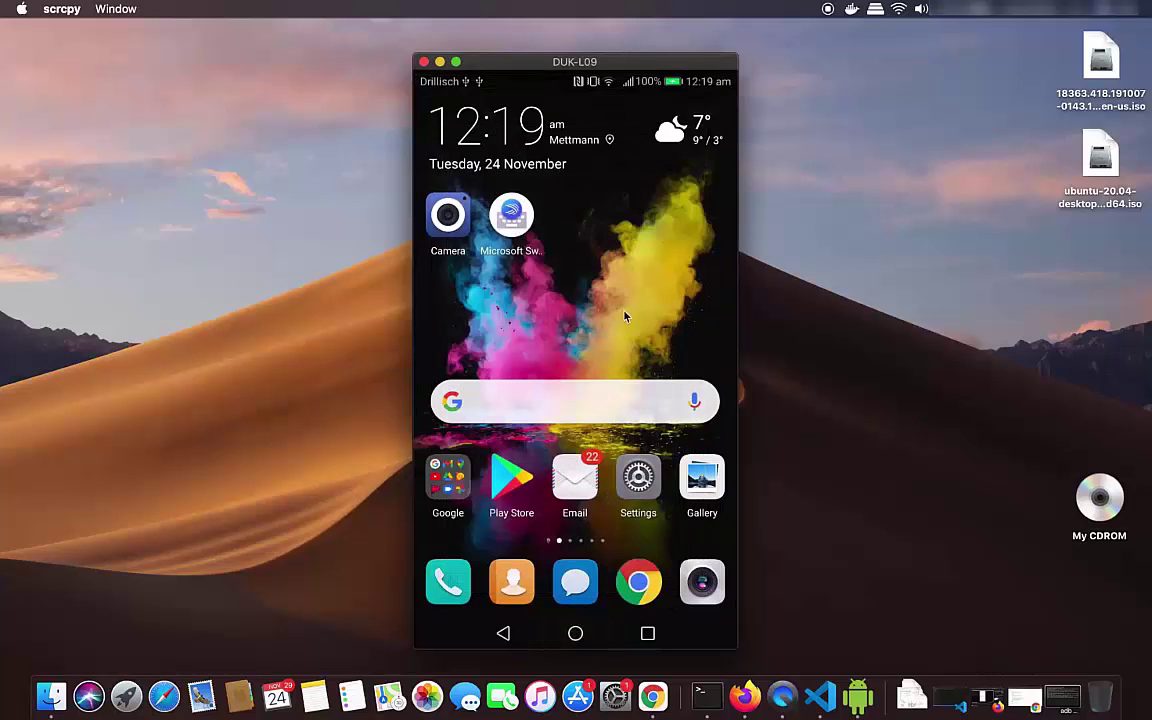